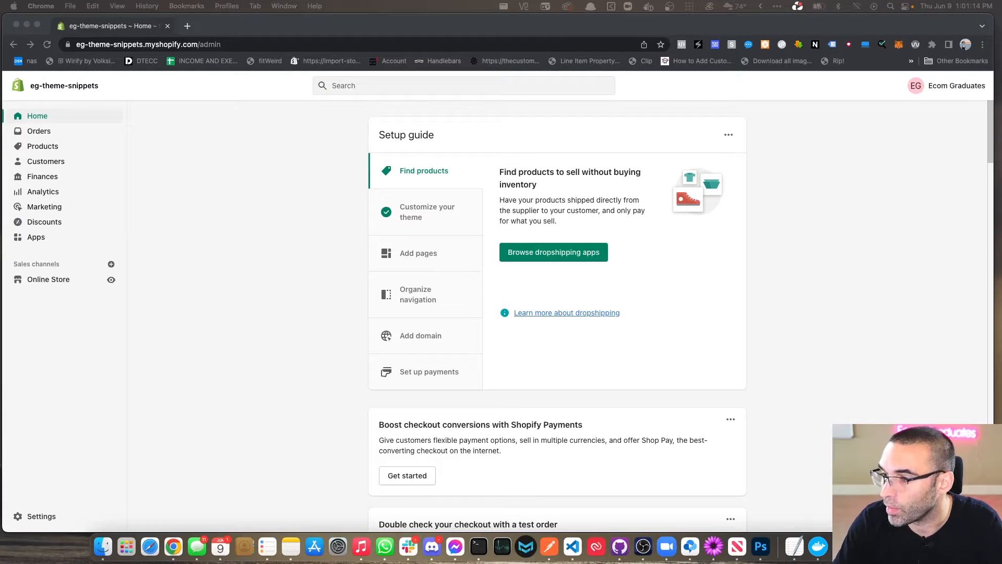
Open stock indicator.html from the stock indicator folder and read through its installation guide
{"action": "left_click_drag", "start_coordinate": [991, 389], "coordinate": [365, 162]}
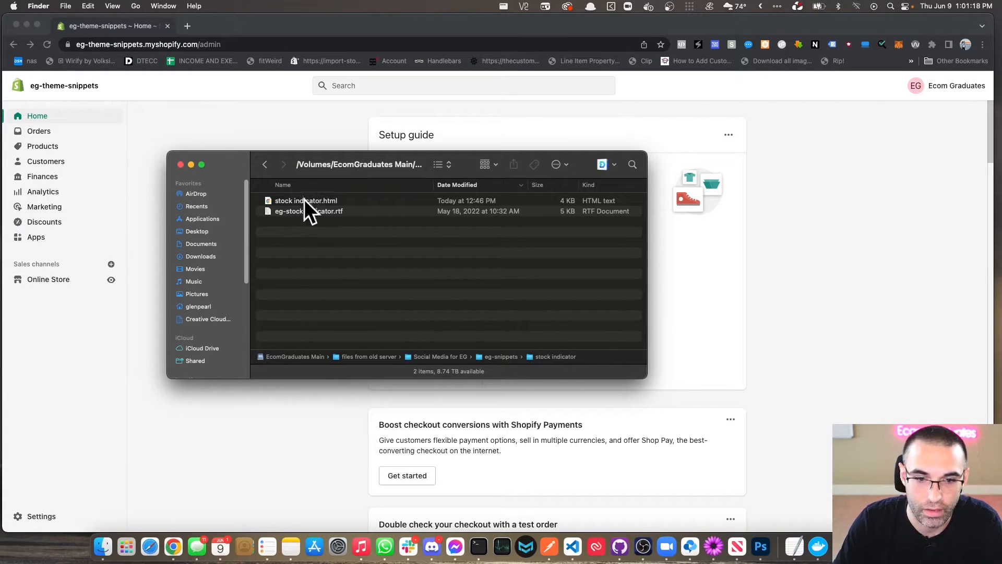
{"action": "double_click", "coordinate": [321, 202]}
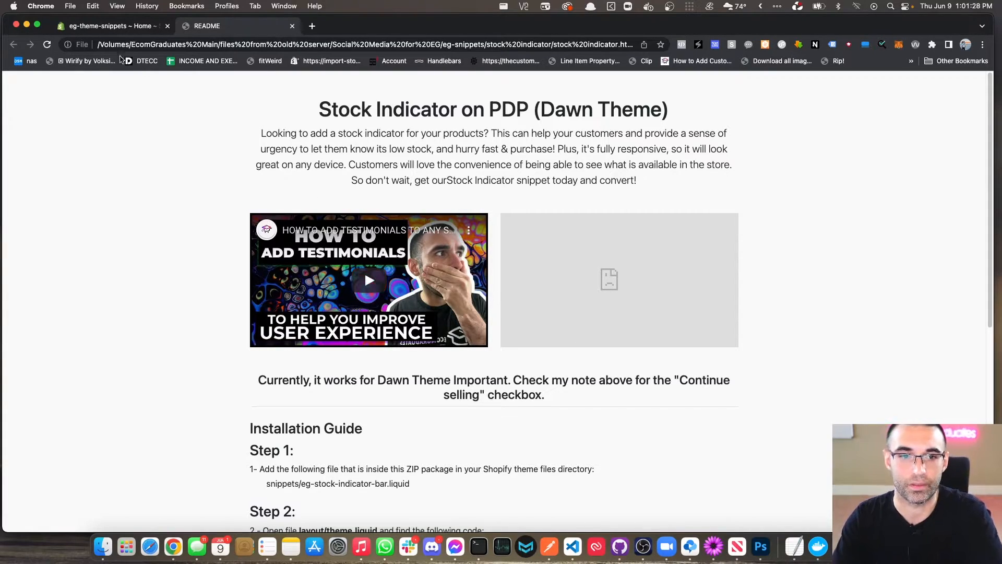
{"action": "left_click", "coordinate": [103, 545]}
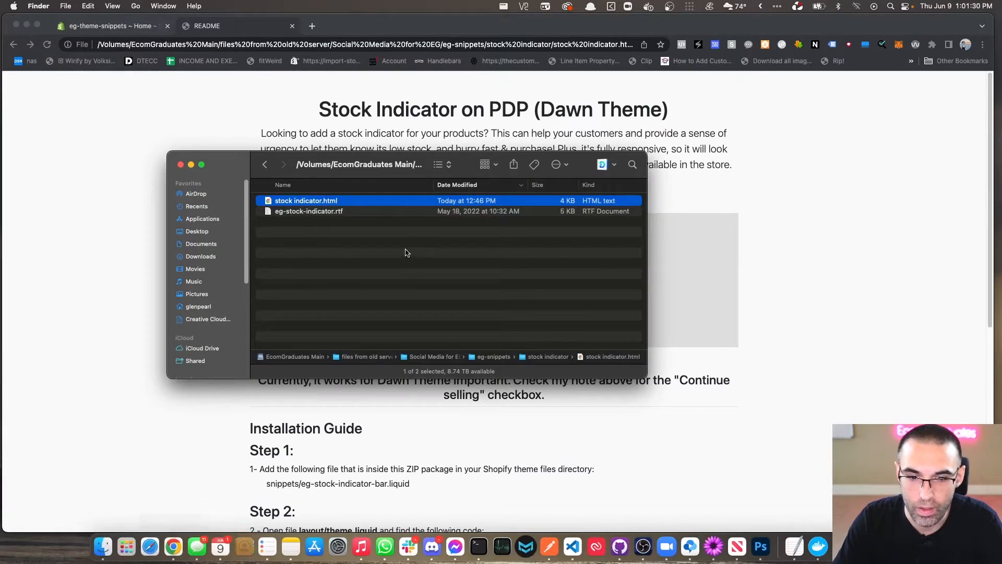
{"action": "left_click", "coordinate": [329, 214]}
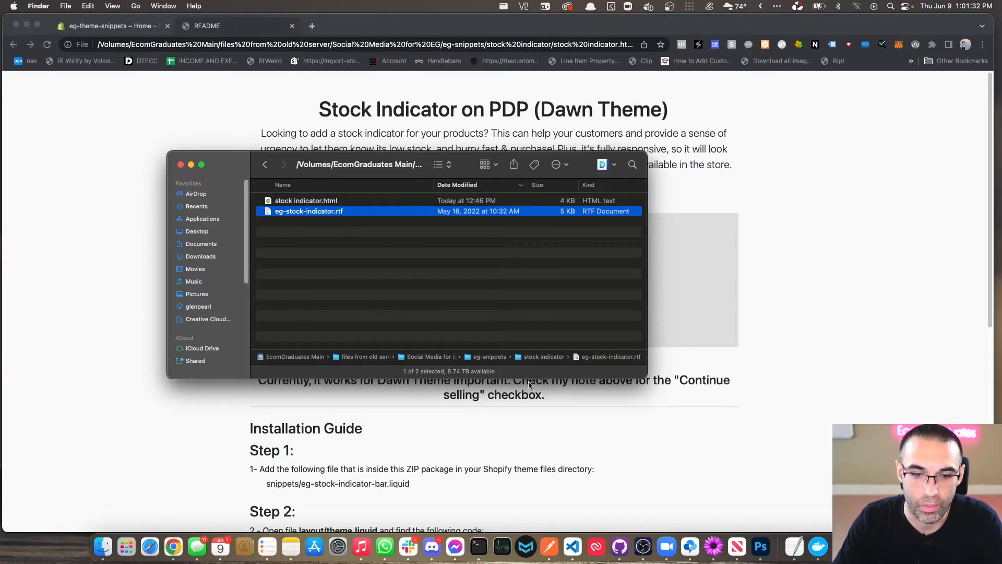
{"action": "key", "text": "super+Tab"}
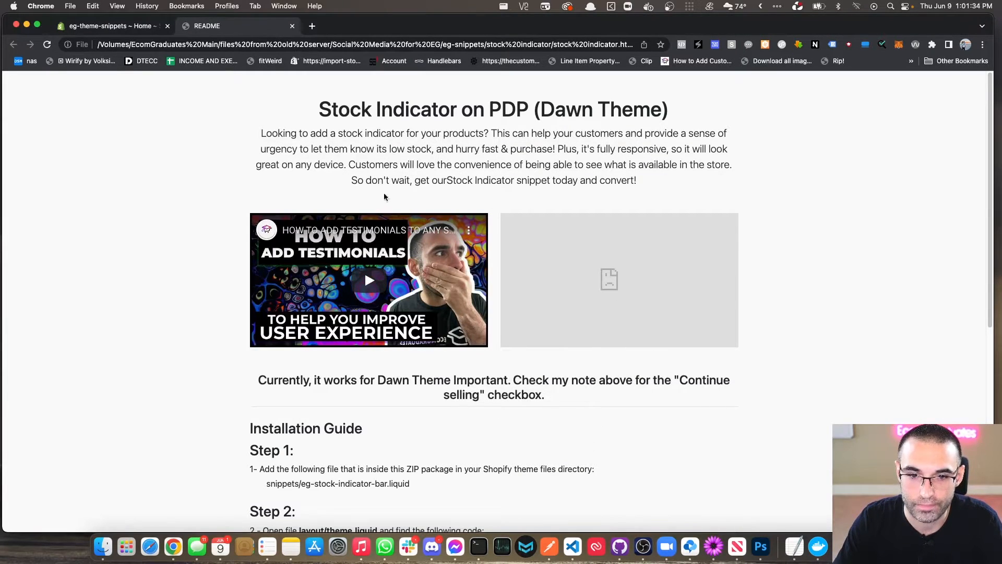
{"action": "scroll", "coordinate": [424, 255], "scroll_direction": "down", "scroll_amount": 3}
{"action": "scroll", "coordinate": [427, 255], "scroll_direction": "down", "scroll_amount": 4}
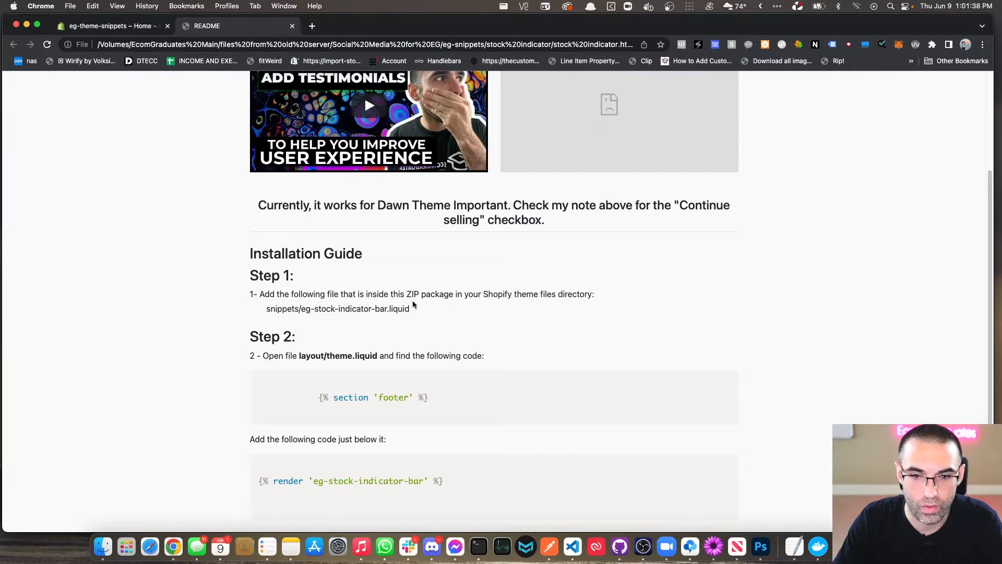
Preview the "Dawn- no stock" theme from the online store's theme library, and open its code for editing
{"action": "left_click", "coordinate": [120, 26]}
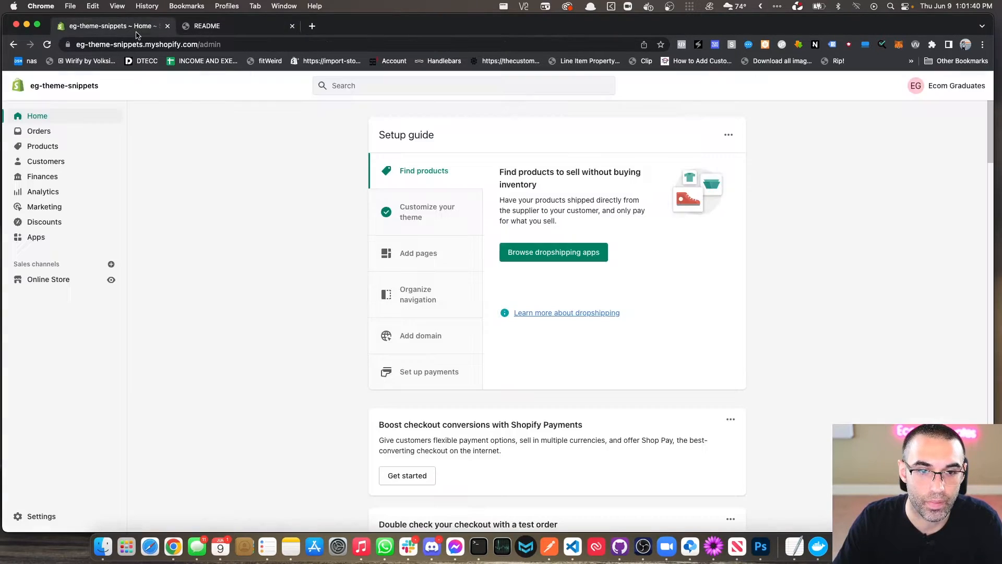
{"action": "left_click", "coordinate": [42, 278]}
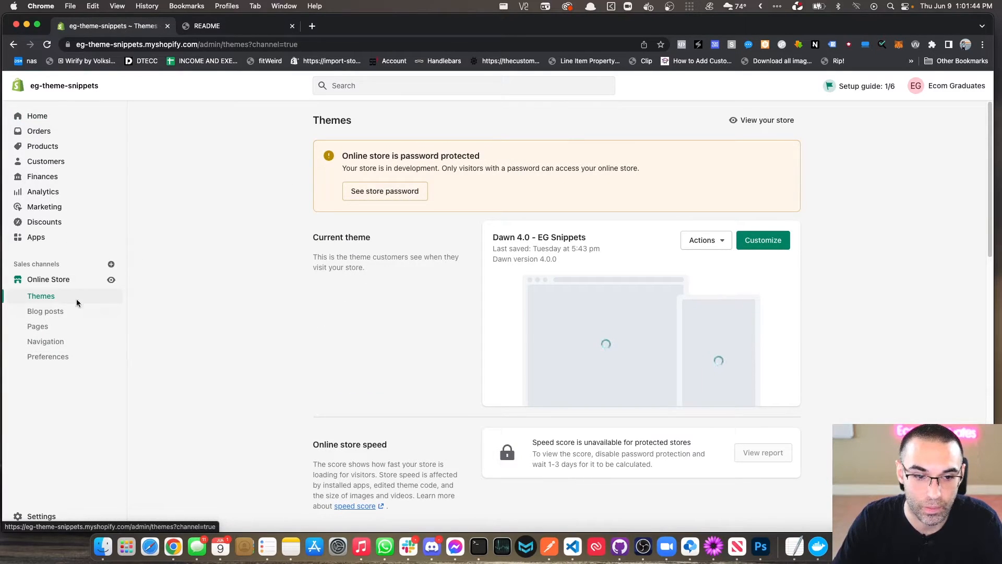
{"action": "scroll", "coordinate": [517, 312], "scroll_direction": "down", "scroll_amount": 5}
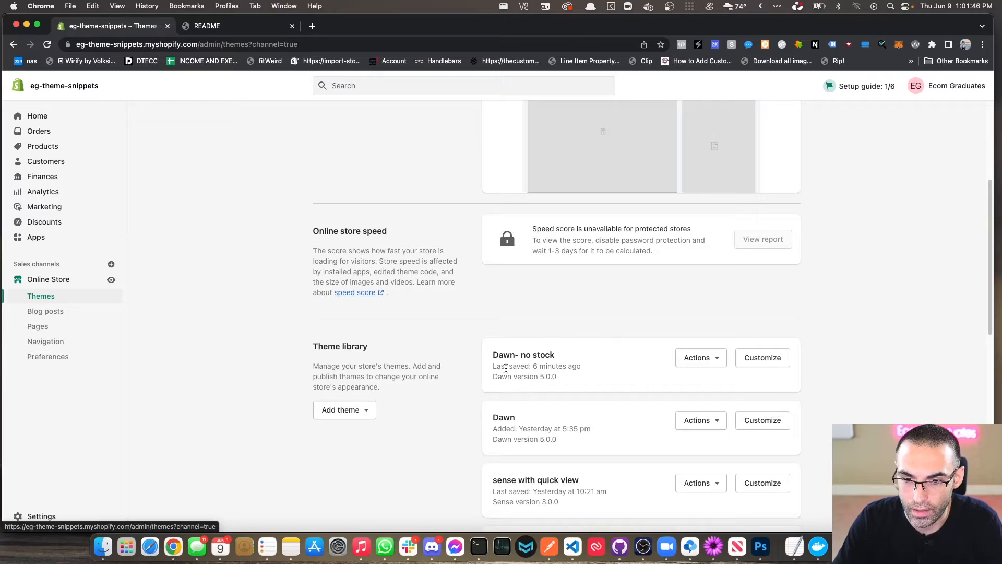
{"action": "left_click", "coordinate": [721, 362]}
{"action": "left_click", "coordinate": [681, 172]}
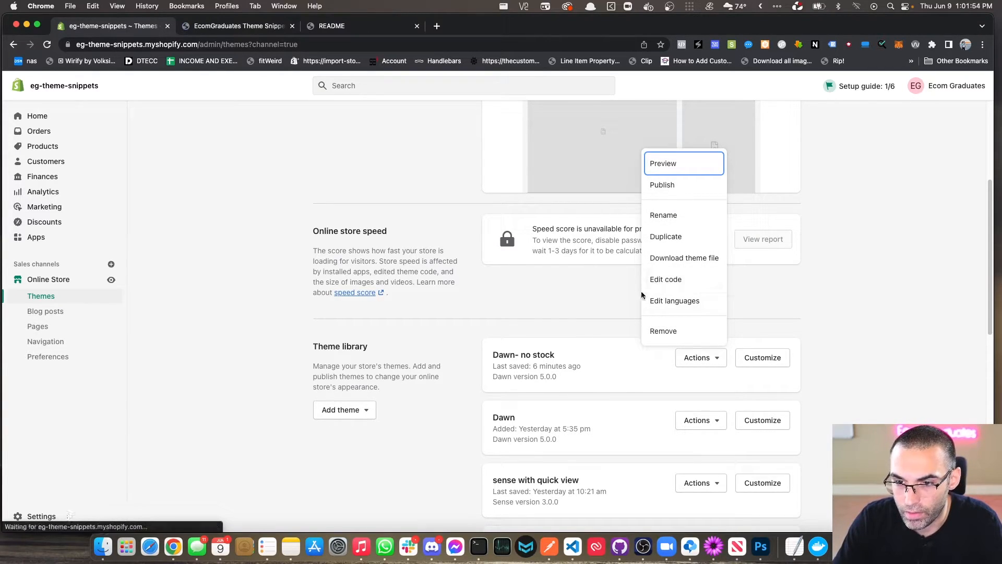
{"action": "left_click", "coordinate": [674, 281]}
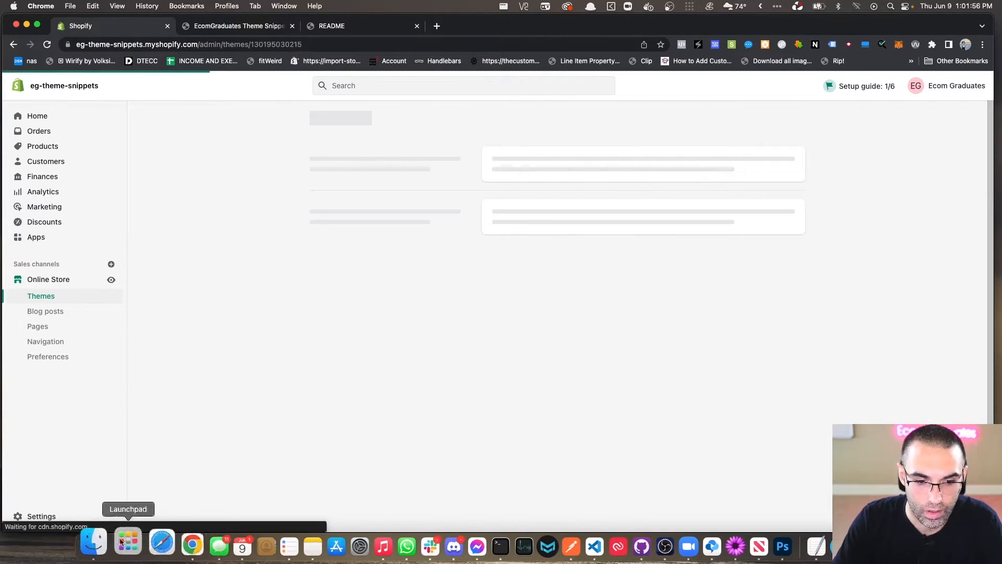
Copy the snippet name eg-stock-indicator-bar, without the .liquid extension, from Step 1 of the README's installation guide
{"action": "left_click", "coordinate": [103, 546]}
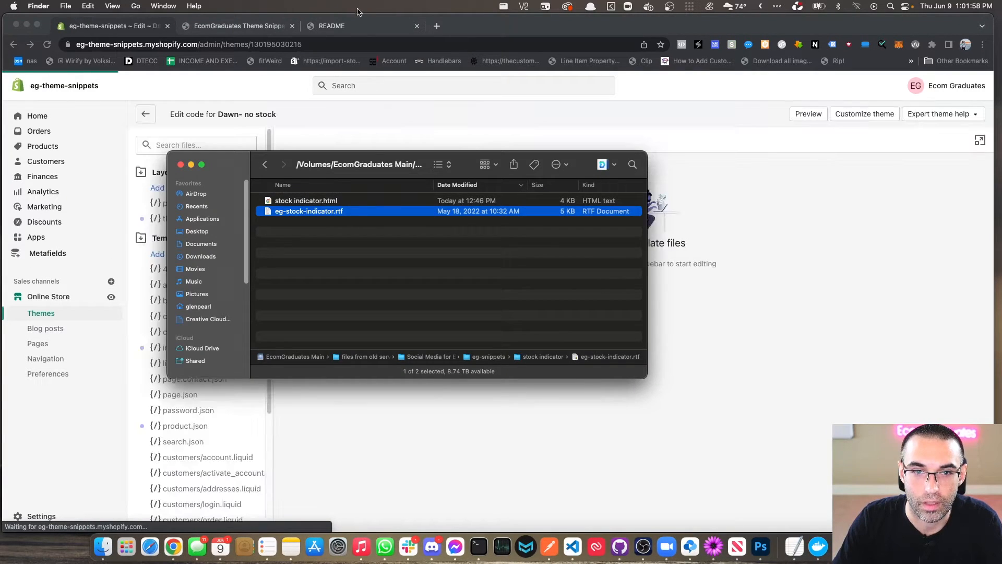
{"action": "left_click", "coordinate": [356, 26]}
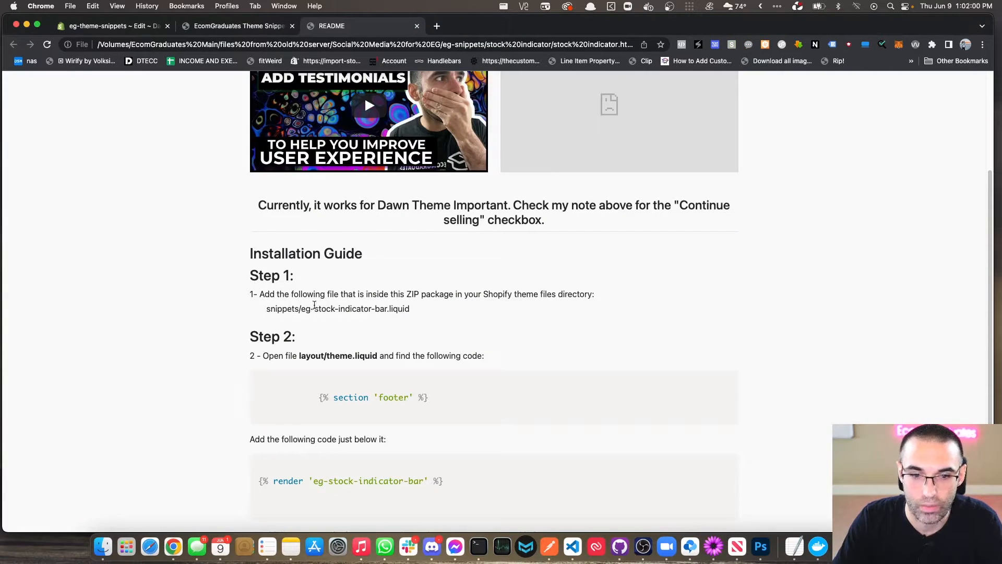
{"action": "double_click", "coordinate": [282, 310]}
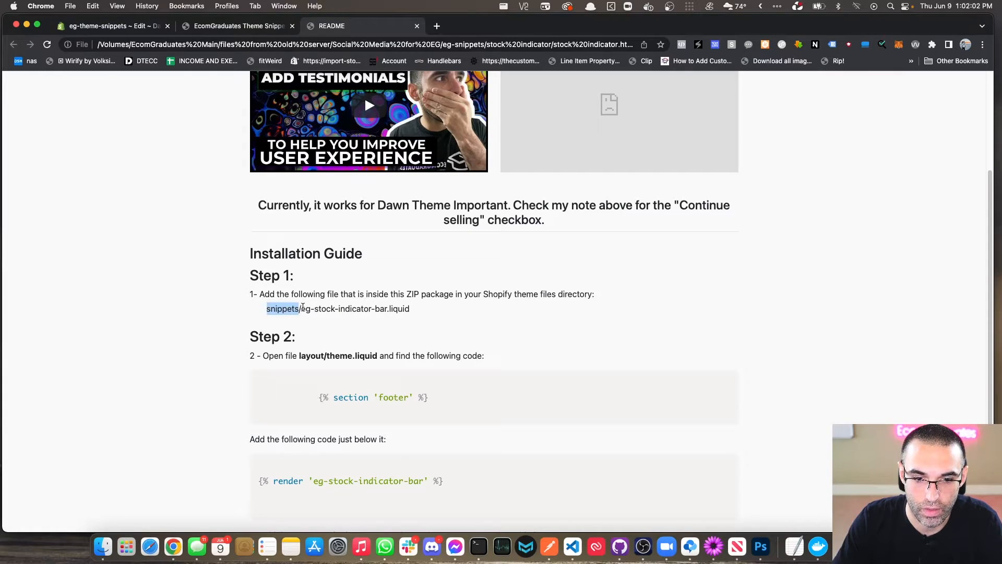
{"action": "left_click_drag", "start_coordinate": [302, 308], "coordinate": [388, 312]}
{"action": "key", "text": "super+c"}
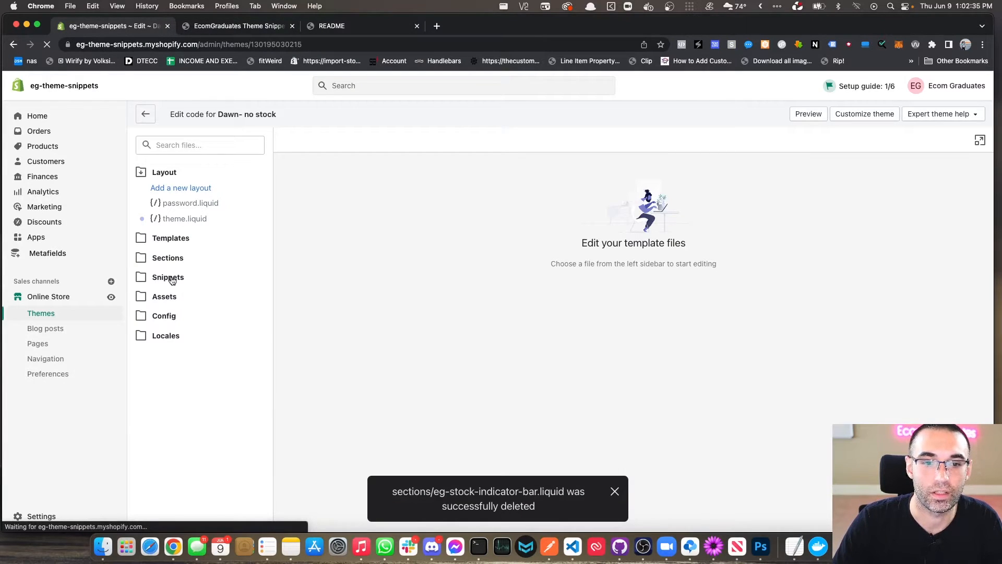
Create a new snippet called eg-stock-indicator-bar in the theme's Snippets folder
{"action": "left_click", "coordinate": [170, 276]}
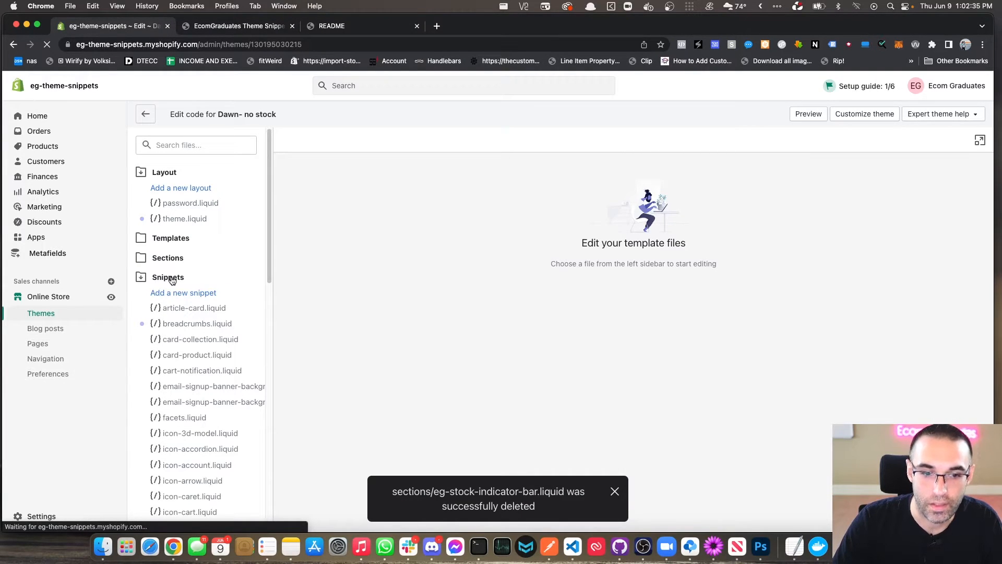
{"action": "left_click", "coordinate": [179, 294]}
{"action": "left_click", "coordinate": [470, 177]}
{"action": "key", "text": "super+v"}
{"action": "left_click", "coordinate": [608, 215]}
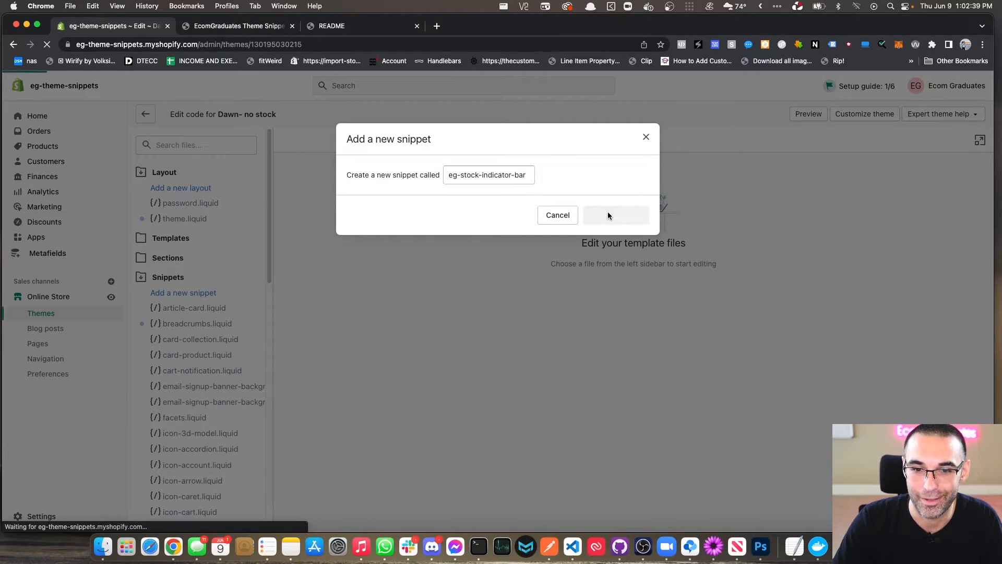
Copy all the code from eg-stock-indicator.rtf into eg-stock-indicator-bar.liquid, then save and close the snippet
{"action": "left_click", "coordinate": [310, 26]}
{"action": "scroll", "coordinate": [502, 314], "scroll_direction": "down", "scroll_amount": 3}
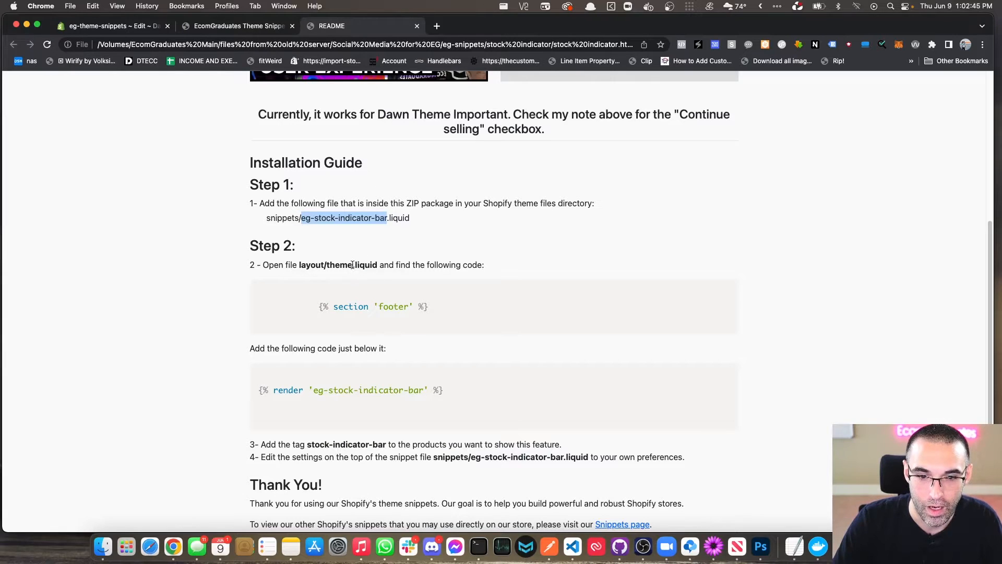
{"action": "scroll", "coordinate": [447, 262], "scroll_direction": "up", "scroll_amount": 1}
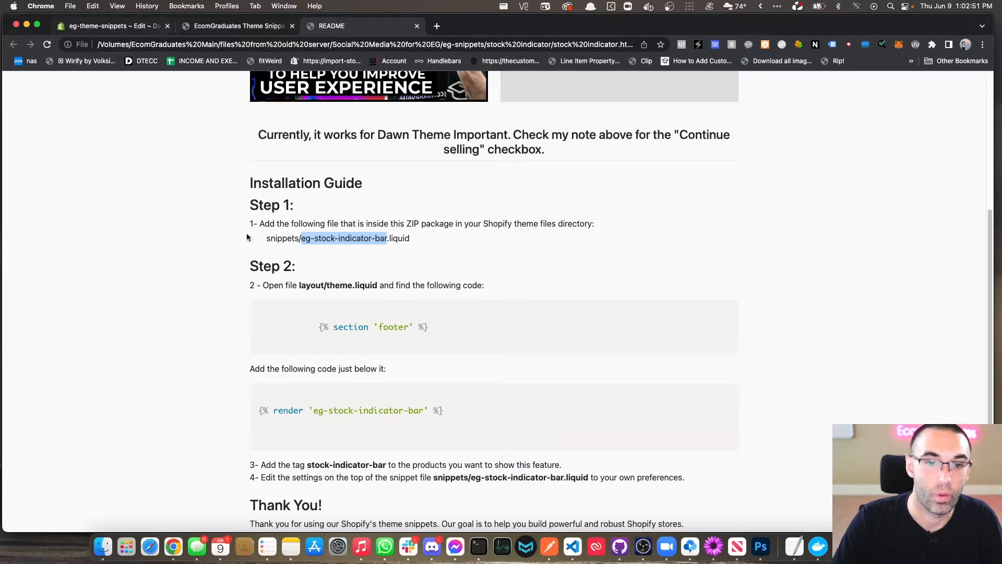
{"action": "left_click", "coordinate": [103, 546]}
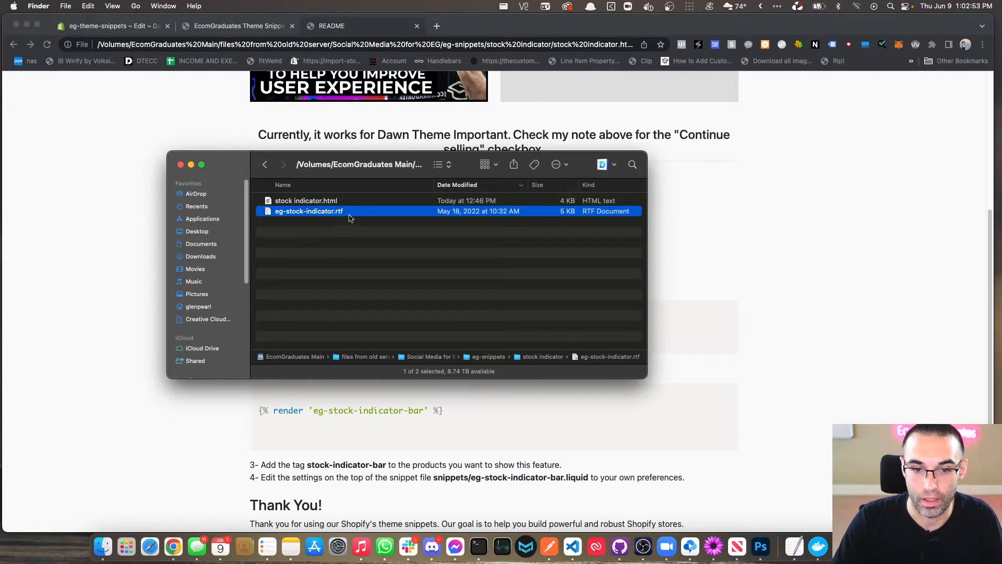
{"action": "double_click", "coordinate": [322, 212]}
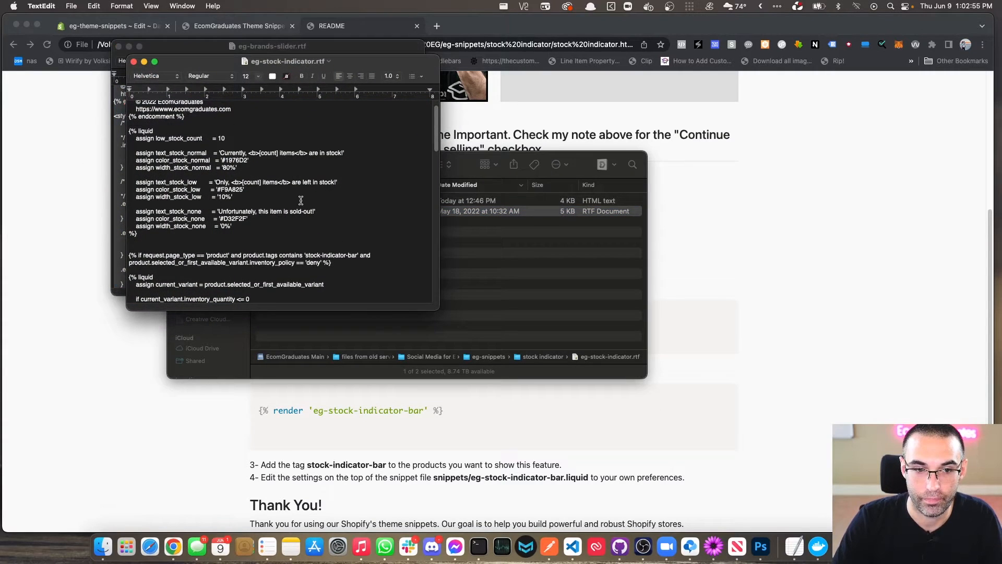
{"action": "key", "text": "super+a"}
{"action": "key", "text": "super+c"}
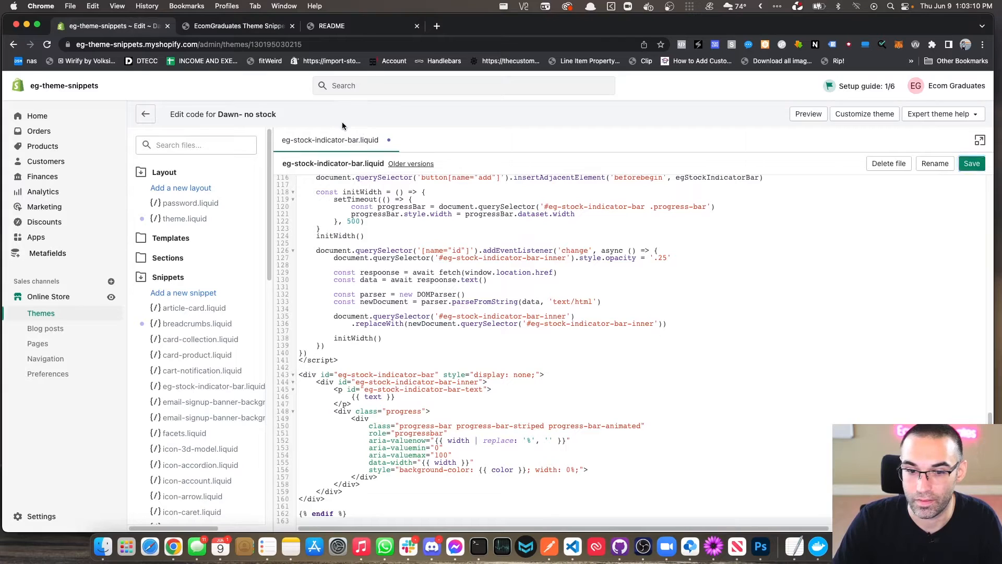
{"action": "key", "text": "super+s"}
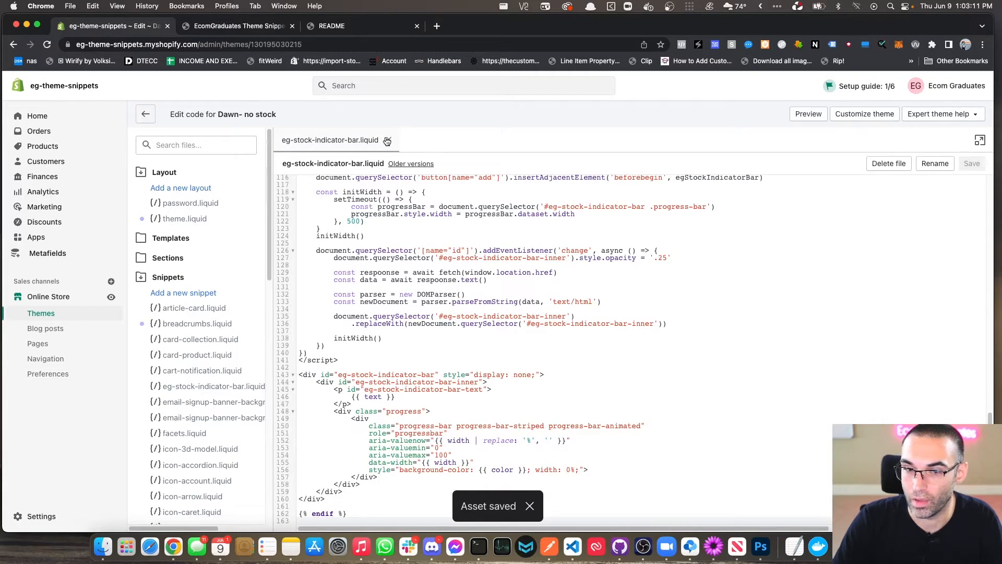
{"action": "left_click", "coordinate": [387, 141]}
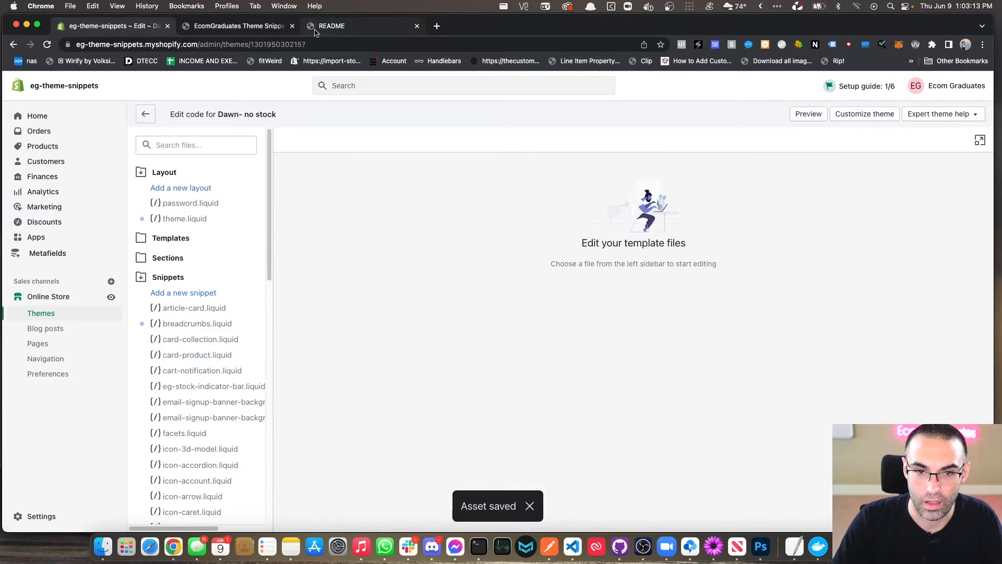
Open layout/theme.liquid and find the line {% section 'footer' %}, using the code copied from the README
{"action": "left_click", "coordinate": [191, 219]}
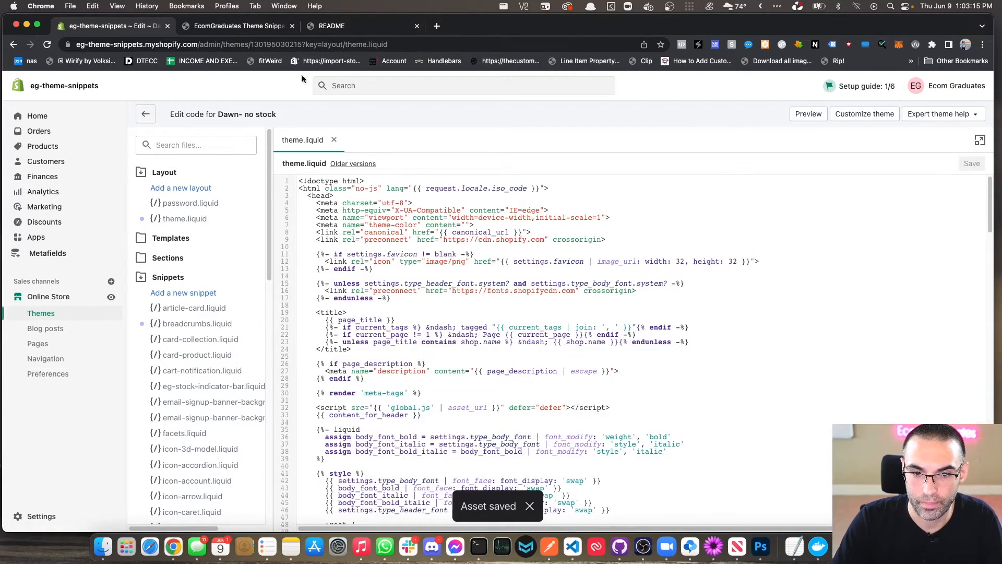
{"action": "left_click", "coordinate": [360, 26]}
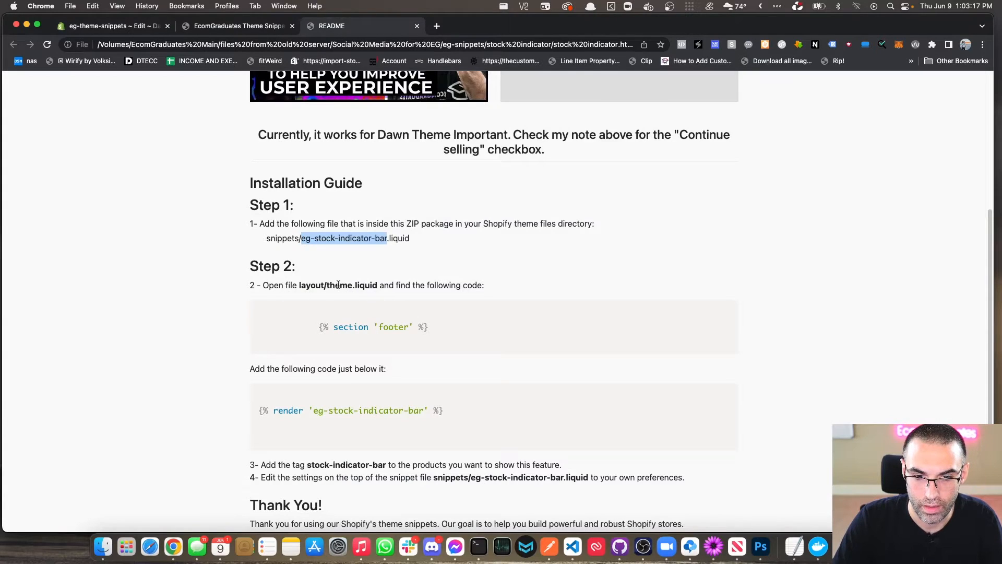
{"action": "left_click_drag", "start_coordinate": [319, 331], "coordinate": [490, 327]}
{"action": "key", "text": "super+c"}
{"action": "left_click", "coordinate": [156, 26]}
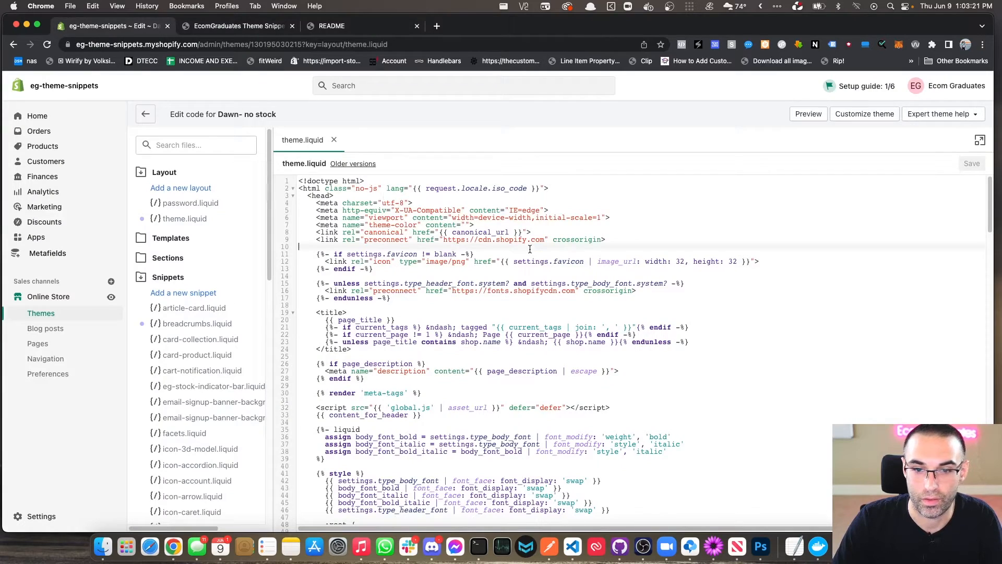
{"action": "key", "text": "super+f"}
{"action": "key", "text": "super+v"}
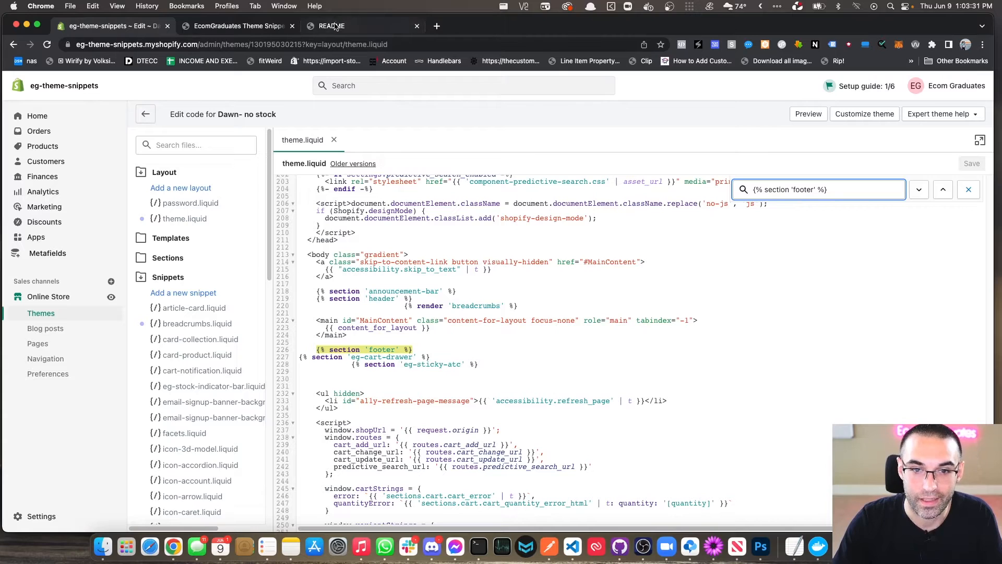
Copy {% render 'eg-stock-indicator-bar' %} from the README onto the empty line below the eg-sticky-atc section in theme.liquid
{"action": "left_click", "coordinate": [266, 26]}
{"action": "left_click", "coordinate": [374, 29]}
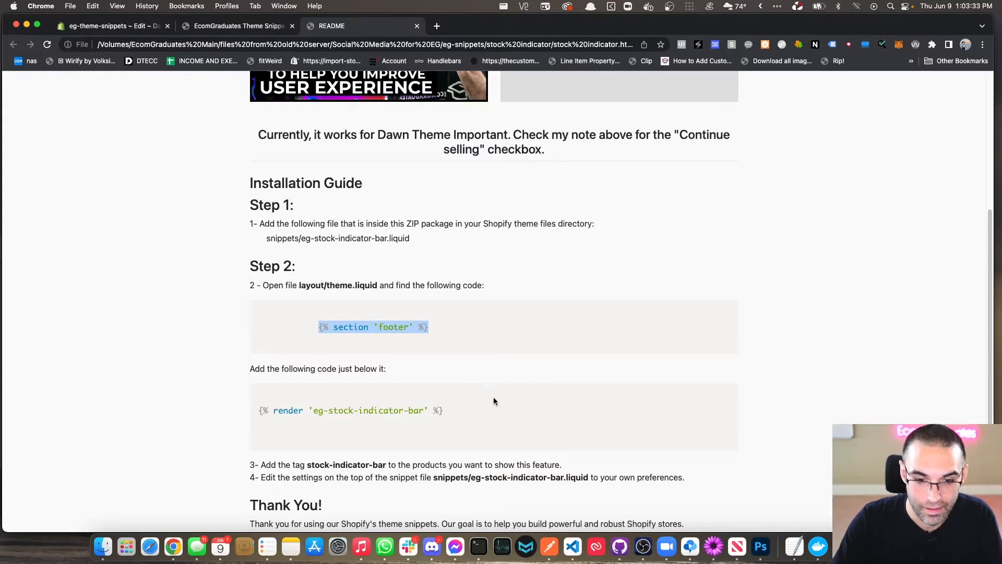
{"action": "left_click_drag", "start_coordinate": [452, 412], "coordinate": [283, 400]}
{"action": "key", "text": "super+c"}
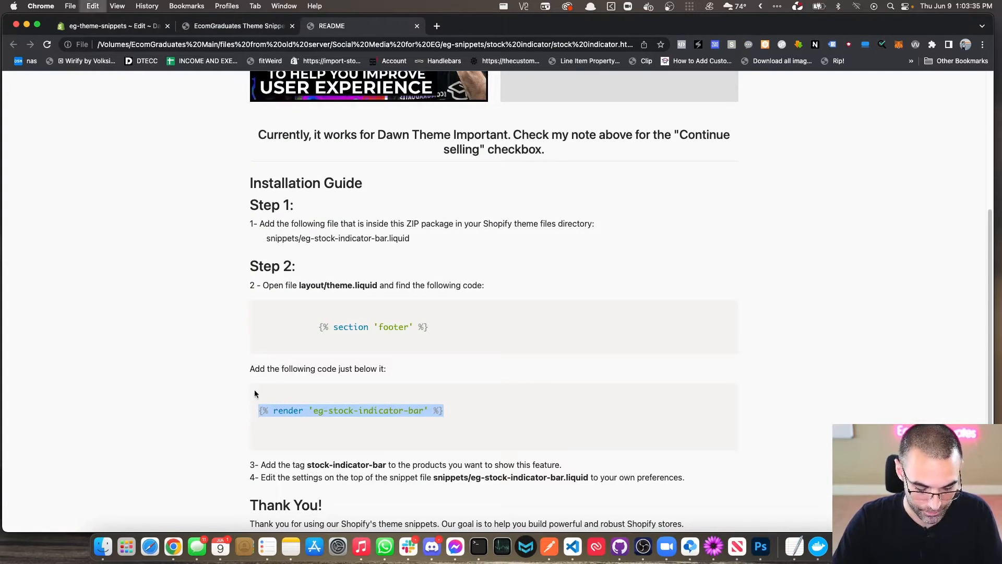
{"action": "left_click", "coordinate": [131, 29]}
{"action": "left_click", "coordinate": [396, 375]}
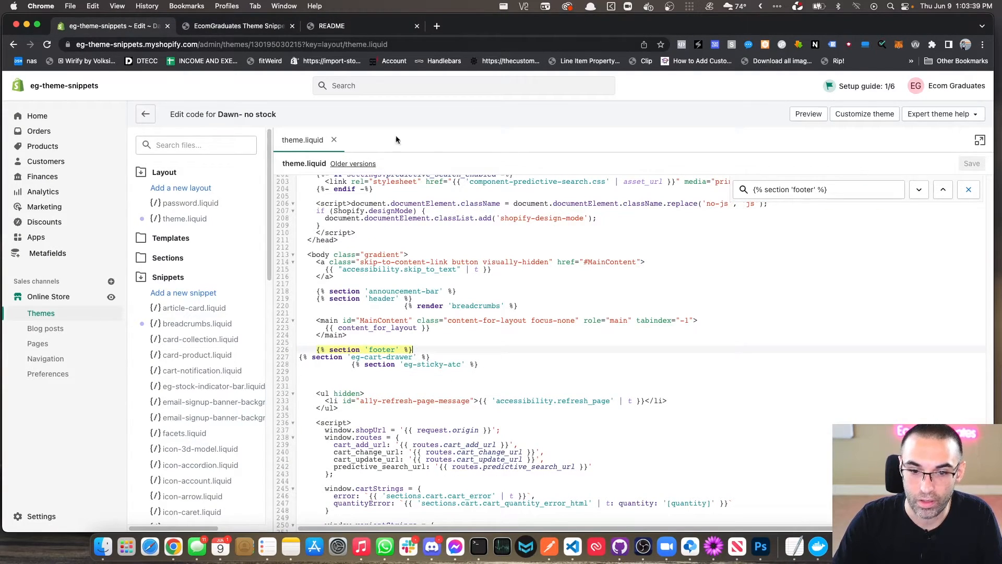
{"action": "left_click", "coordinate": [360, 26]}
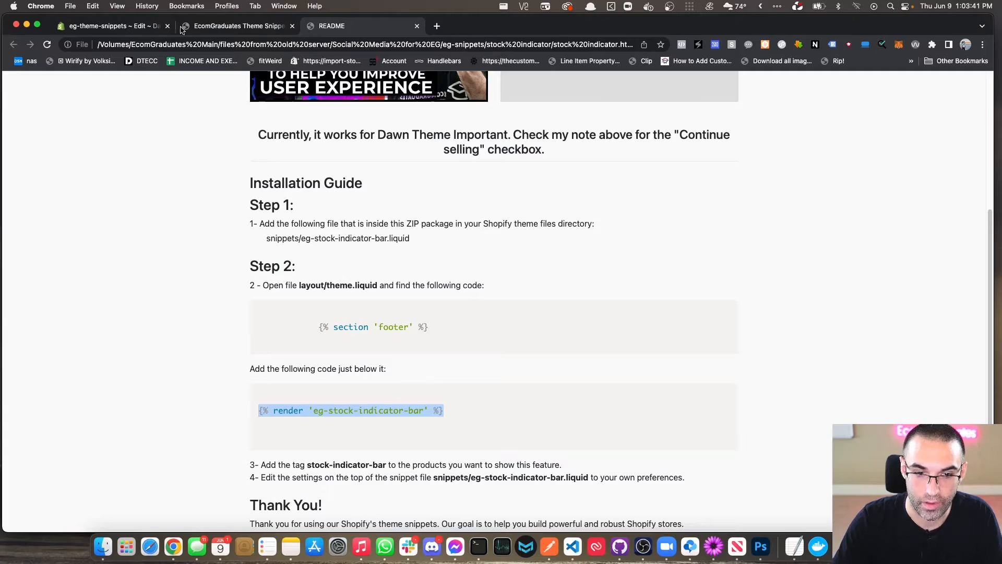
{"action": "left_click", "coordinate": [127, 27]}
{"action": "left_click", "coordinate": [470, 372]}
{"action": "key", "text": "super+v"}
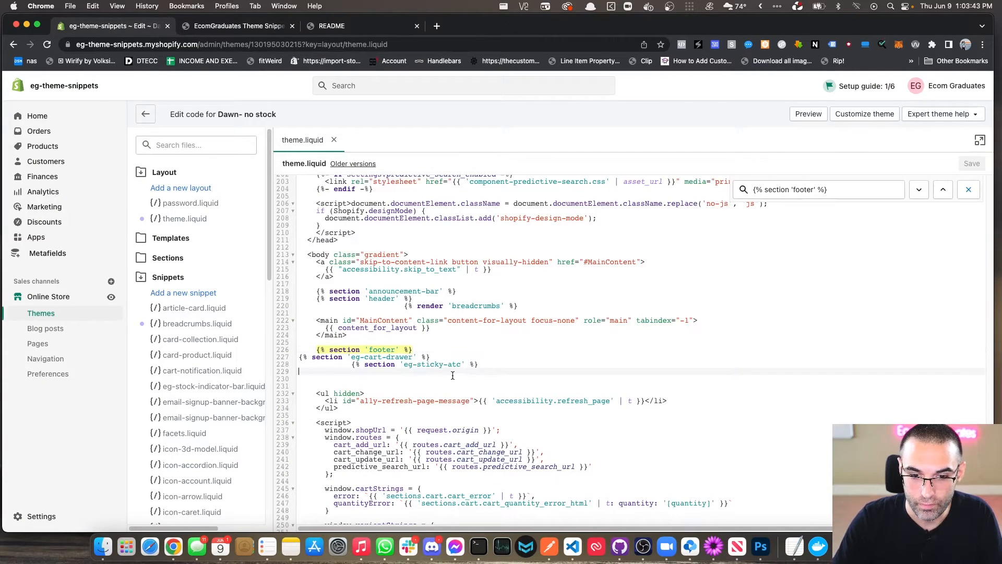
Indent the eg-cart-drawer section line and the eg-stock-indicator-bar render line to match the footer section line
{"action": "left_click", "coordinate": [303, 356]}
{"action": "key", "text": "Tab"}
{"action": "key", "text": "Tab"}
{"action": "left_click", "coordinate": [302, 371]}
{"action": "key", "text": "Tab"}
{"action": "key", "text": "Tab"}
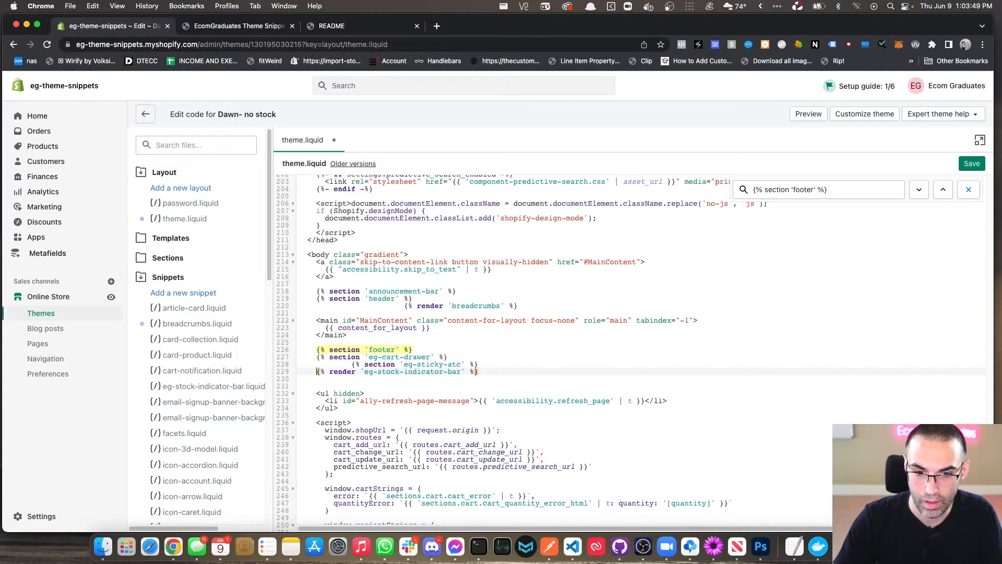
Align the eg-sticky-atc section line with the neighbouring lines below the footer section and save theme.liquid
{"action": "left_click", "coordinate": [351, 363]}
{"action": "key", "text": "BackSpace"}
{"action": "key", "text": "BackSpace"}
{"action": "key", "text": "BackSpace"}
{"action": "key", "text": "BackSpace"}
{"action": "key", "text": "BackSpace"}
{"action": "key", "text": "BackSpace"}
{"action": "key", "text": "BackSpace"}
{"action": "key", "text": "BackSpace"}
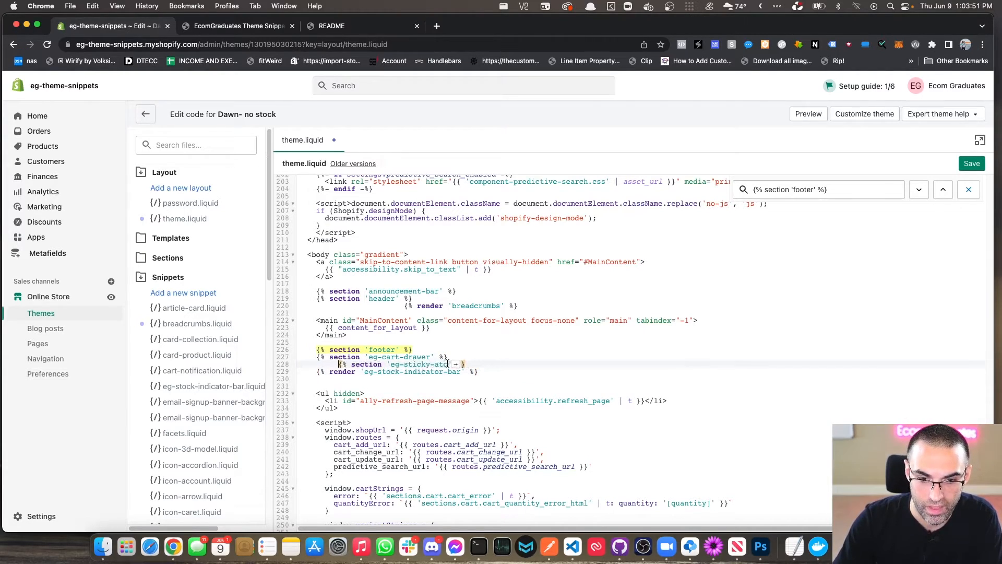
{"action": "left_click", "coordinate": [970, 163]}
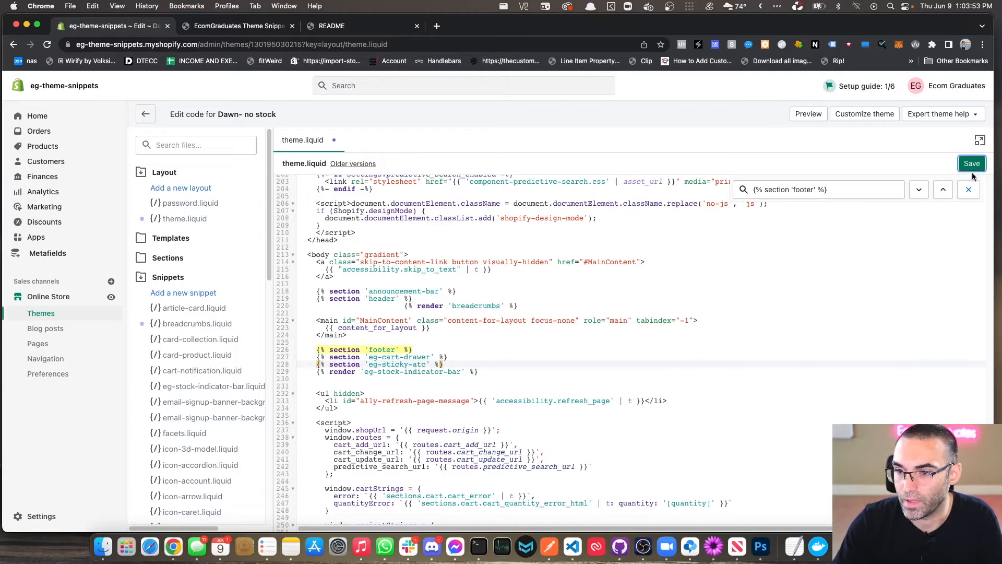
Copy the tag name stock-indicator-bar from step 3 of the README's installation guide
{"action": "left_click", "coordinate": [339, 25]}
{"action": "scroll", "coordinate": [365, 282], "scroll_direction": "down", "scroll_amount": 4}
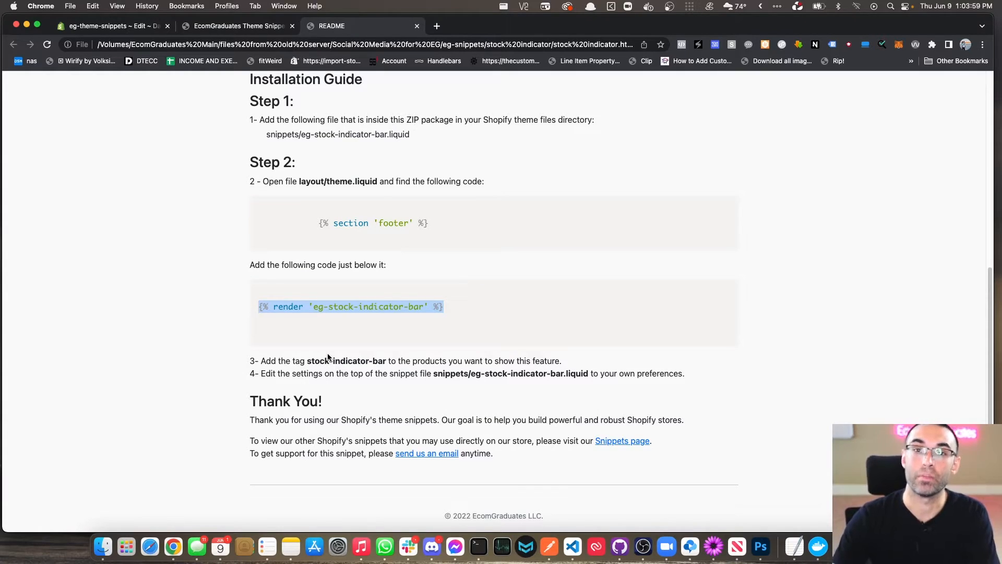
{"action": "left_click", "coordinate": [307, 361]}
{"action": "left_click_drag", "start_coordinate": [307, 361], "coordinate": [382, 359]}
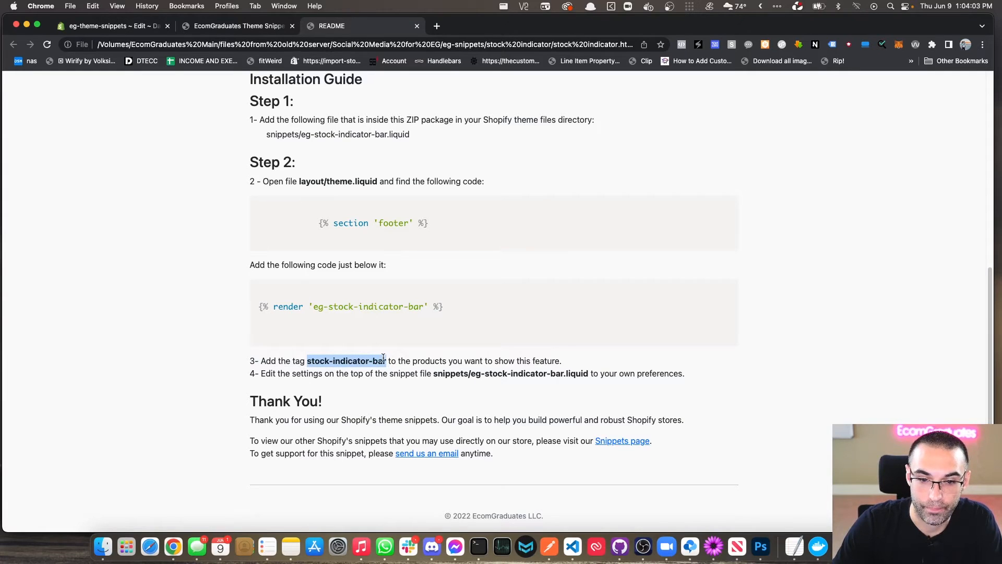
{"action": "right_click", "coordinate": [385, 360]}
{"action": "left_click", "coordinate": [398, 379]}
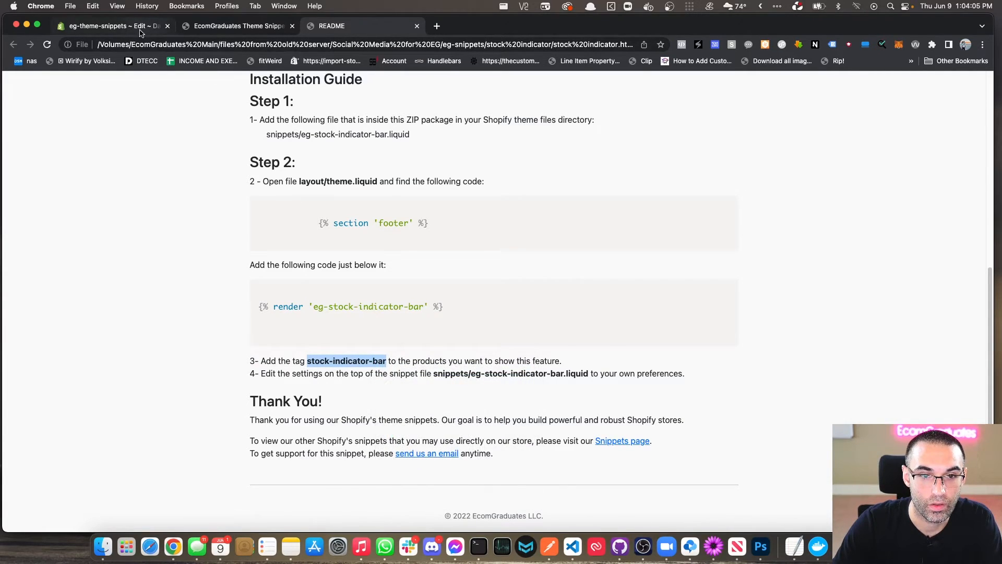
Open the store admin's product list in a separate browser tab, keeping the theme code editor open
{"action": "left_click", "coordinate": [140, 32]}
{"action": "left_click", "coordinate": [37, 146], "text": "super"}
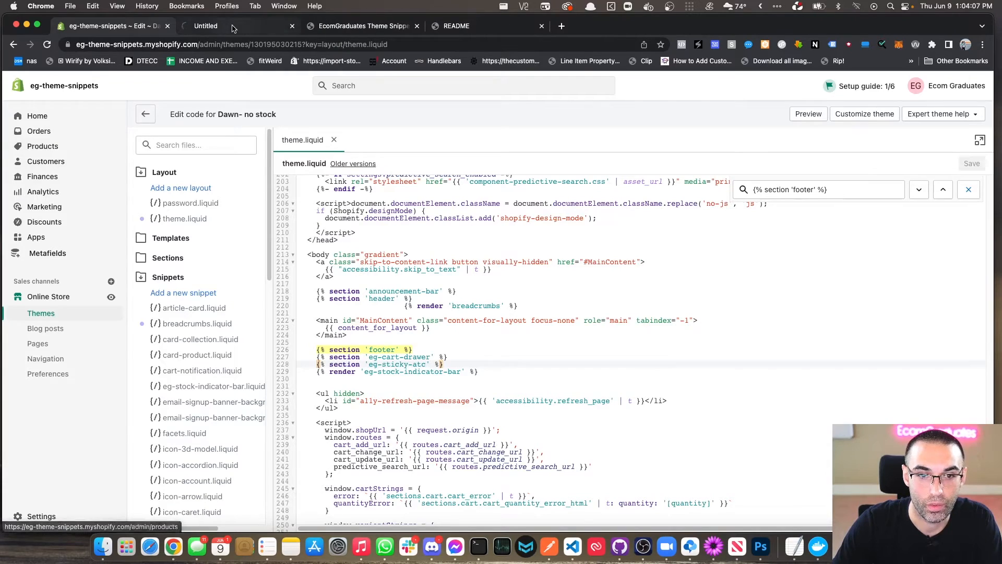
{"action": "left_click", "coordinate": [233, 28]}
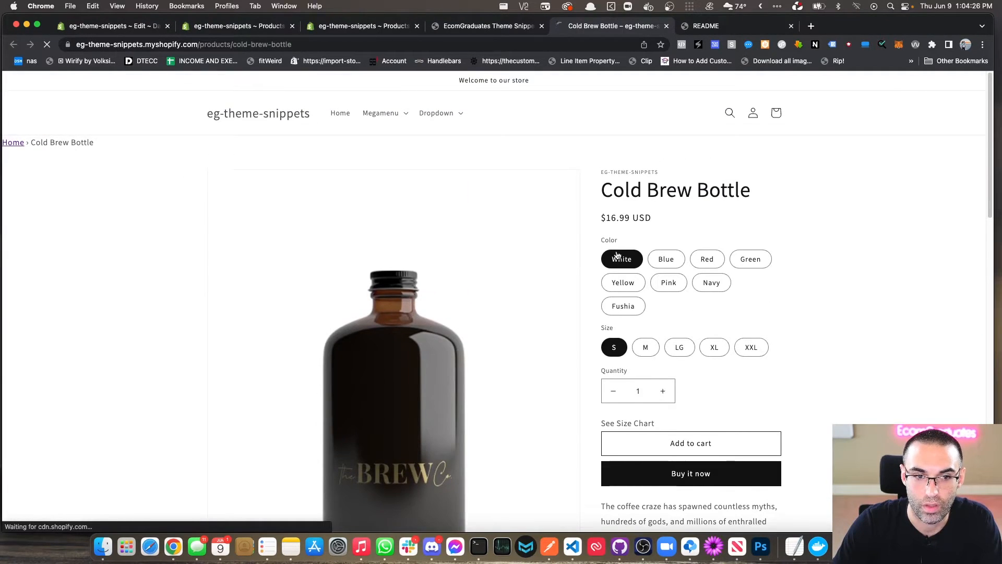
Look over the Cold Brew Bottle page in the online store and return to the storefront's featured products
{"action": "scroll", "coordinate": [666, 261], "scroll_direction": "down", "scroll_amount": 5}
{"action": "scroll", "coordinate": [673, 235], "scroll_direction": "up", "scroll_amount": 3}
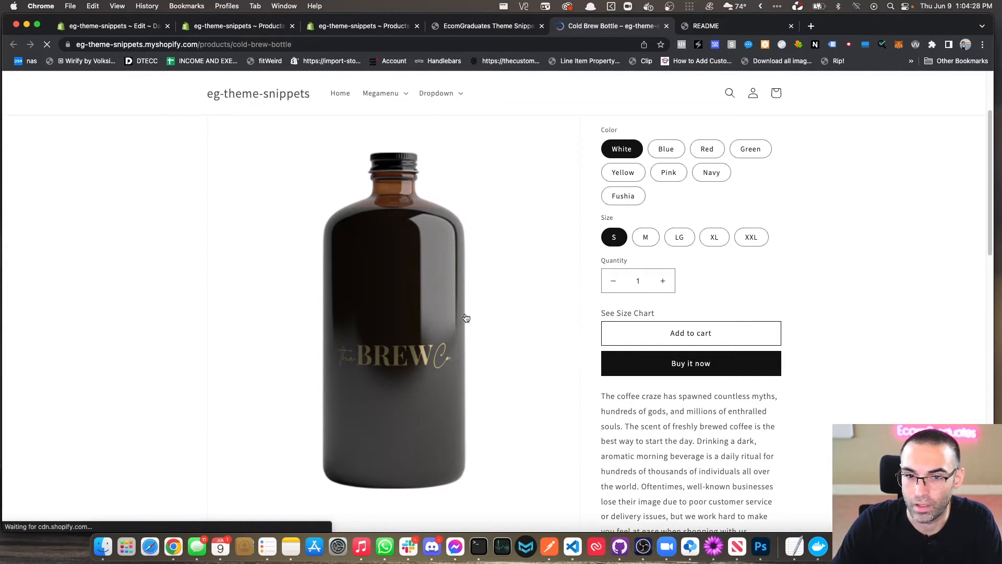
{"action": "left_click", "coordinate": [484, 29]}
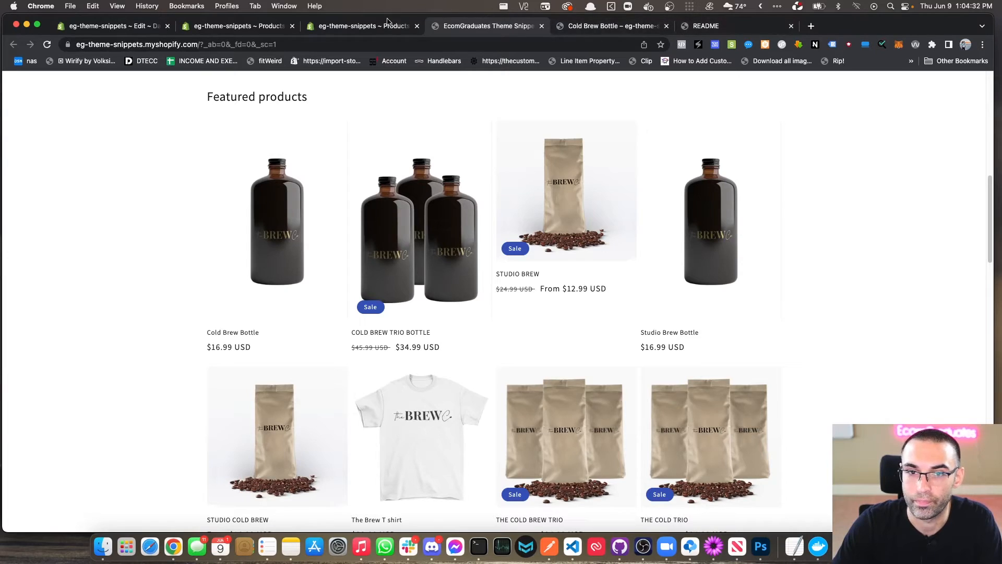
Open the Cold Brew Bottle product in the admin and add the copied tag stock-indicator-bar to it
{"action": "left_click", "coordinate": [366, 25]}
{"action": "left_click", "coordinate": [251, 186]}
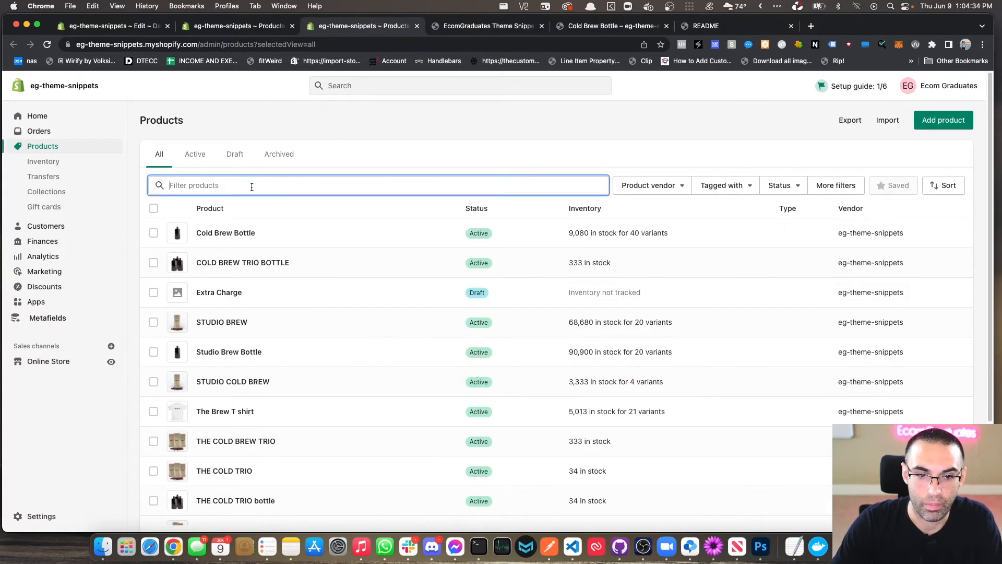
{"action": "left_click", "coordinate": [242, 233]}
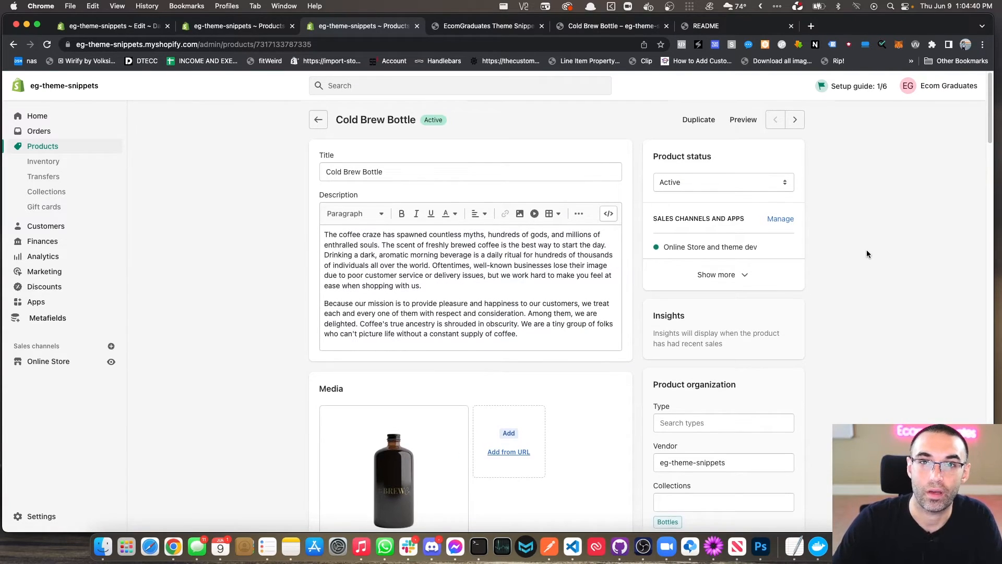
{"action": "scroll", "coordinate": [855, 250], "scroll_direction": "down", "scroll_amount": 10}
{"action": "scroll", "coordinate": [718, 192], "scroll_direction": "up", "scroll_amount": 4}
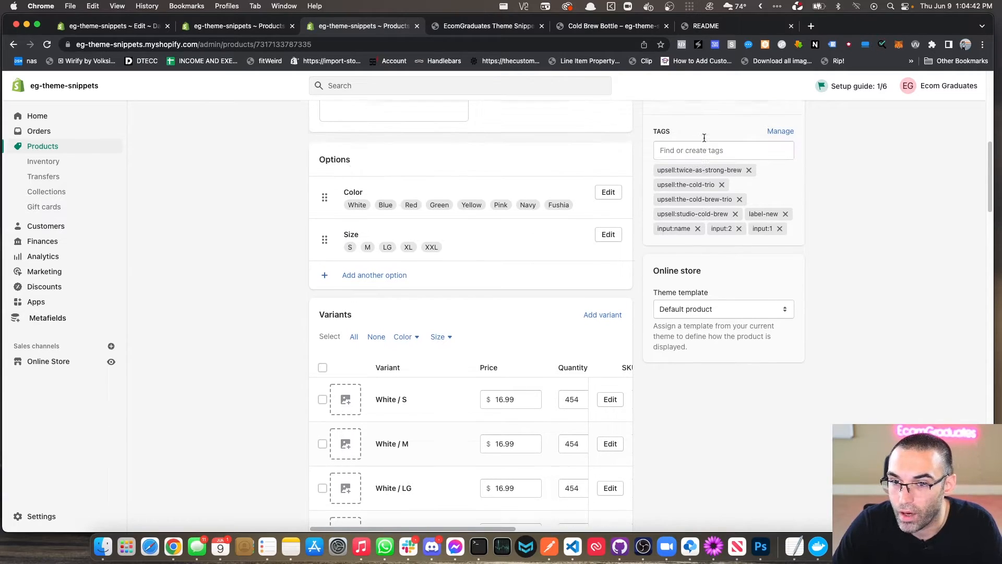
{"action": "left_click", "coordinate": [689, 153]}
{"action": "key", "text": "super+v"}
{"action": "left_click", "coordinate": [734, 180]}
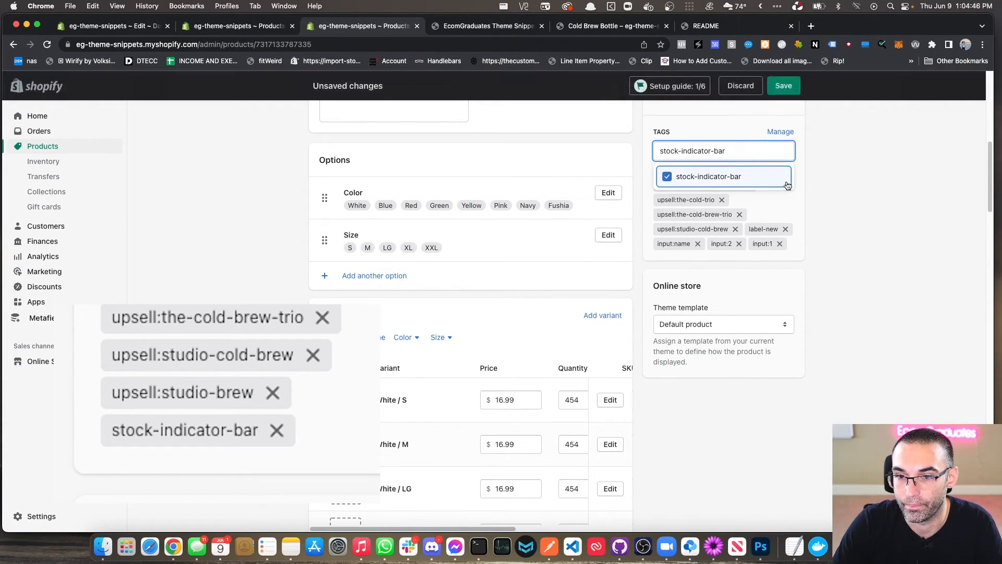
Examine the Cold Brew Bottle's full variant list, including the quantity and SKU columns
{"action": "scroll", "coordinate": [862, 190], "scroll_direction": "up", "scroll_amount": 4}
{"action": "scroll", "coordinate": [579, 253], "scroll_direction": "down", "scroll_amount": 5}
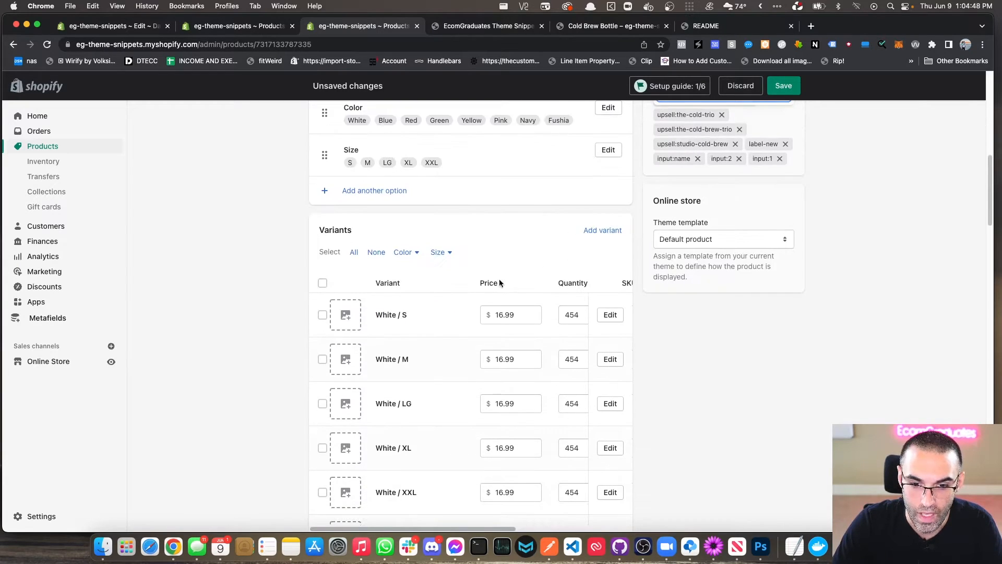
{"action": "scroll", "coordinate": [528, 230], "scroll_direction": "up", "scroll_amount": 2}
{"action": "scroll", "coordinate": [528, 230], "scroll_direction": "down", "scroll_amount": 12}
{"action": "scroll", "coordinate": [526, 237], "scroll_direction": "up", "scroll_amount": 15}
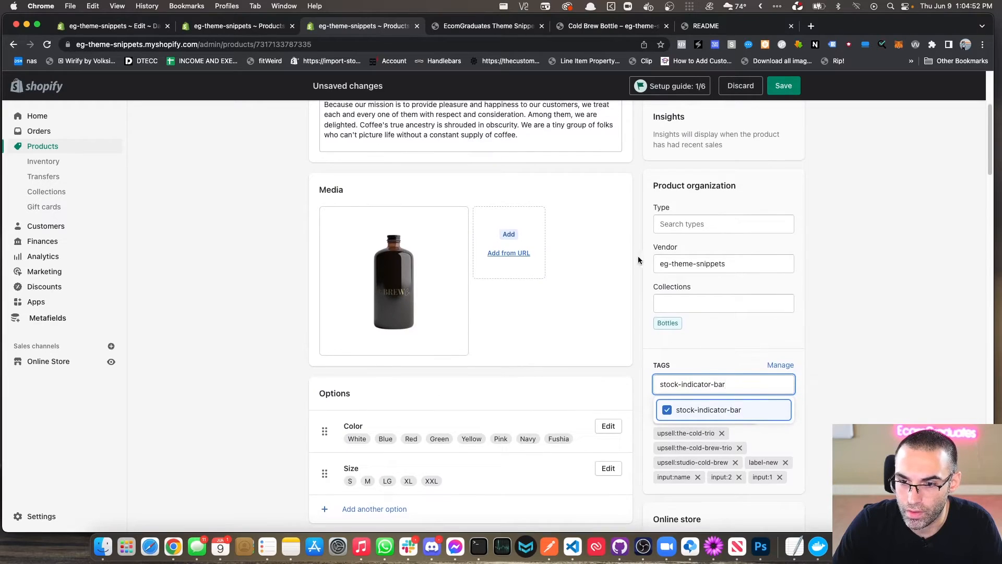
{"action": "scroll", "coordinate": [548, 253], "scroll_direction": "down", "scroll_amount": 10}
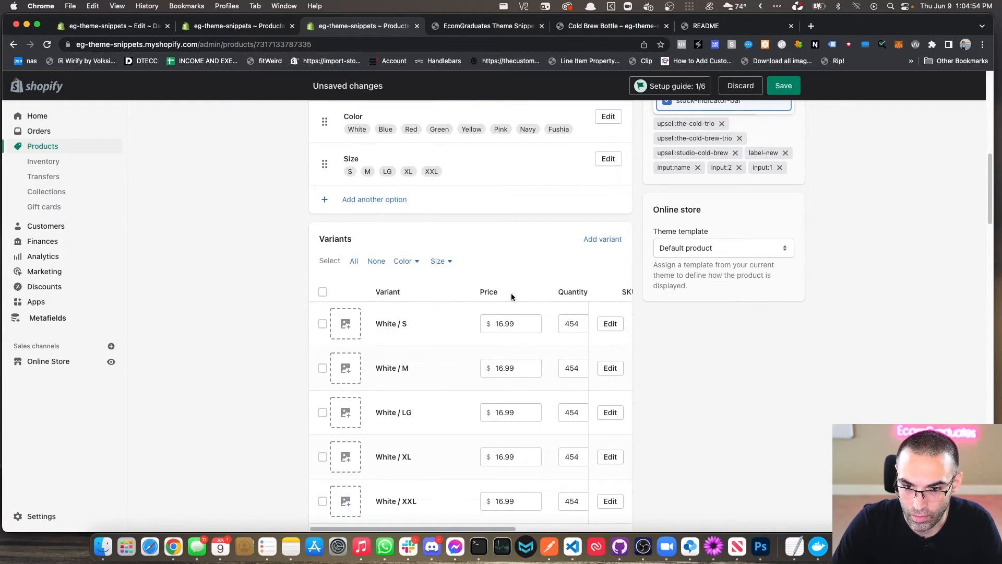
{"action": "scroll", "coordinate": [434, 268], "scroll_direction": "down", "scroll_amount": 20}
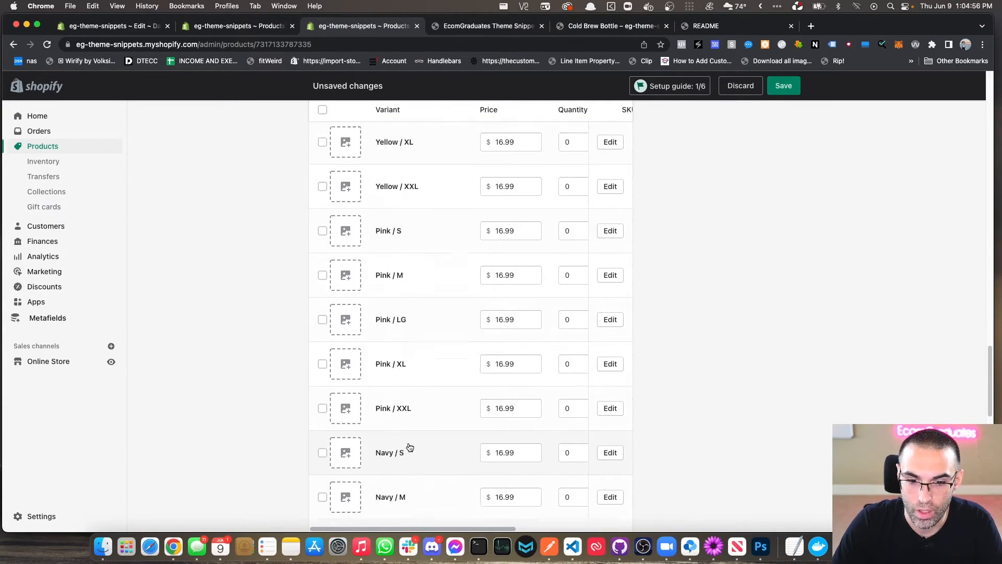
{"action": "scroll", "coordinate": [427, 457], "scroll_direction": "down", "scroll_amount": 6}
{"action": "scroll", "coordinate": [414, 351], "scroll_direction": "up", "scroll_amount": 10}
{"action": "scroll", "coordinate": [447, 352], "scroll_direction": "down", "scroll_amount": 2}
{"action": "scroll", "coordinate": [443, 396], "scroll_direction": "down", "scroll_amount": 8}
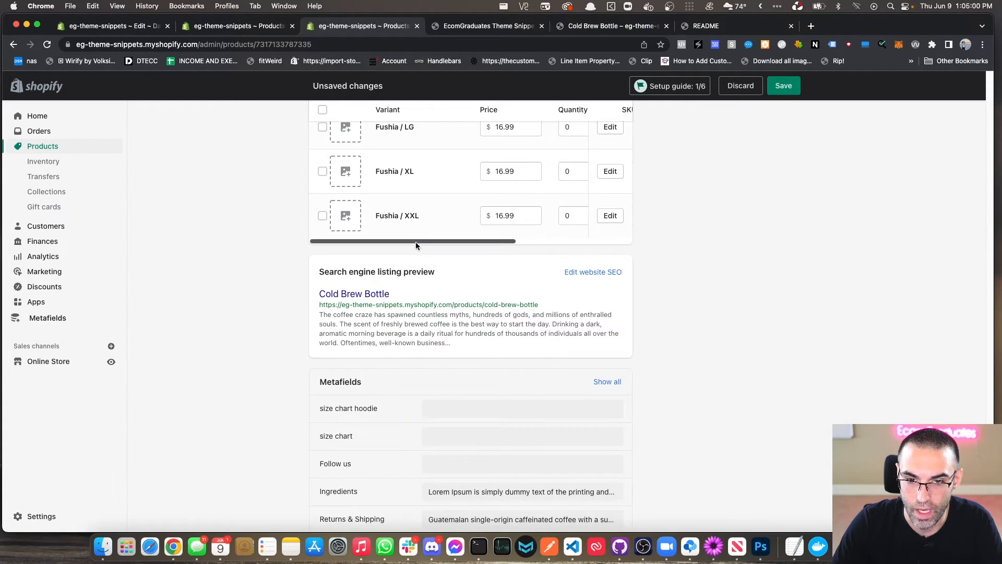
{"action": "left_click_drag", "start_coordinate": [416, 242], "coordinate": [606, 241]}
{"action": "scroll", "coordinate": [696, 238], "scroll_direction": "up", "scroll_amount": 20}
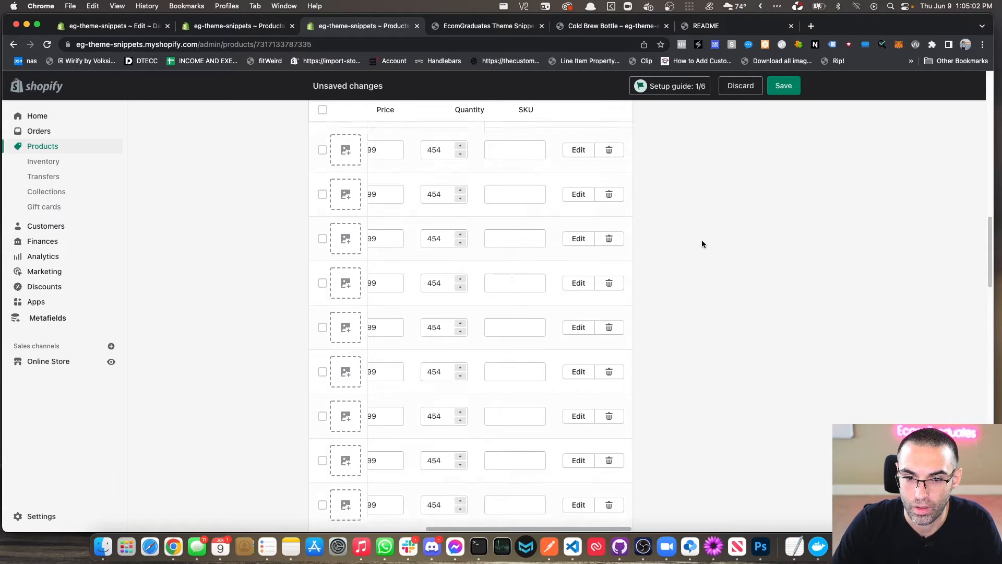
{"action": "scroll", "coordinate": [701, 242], "scroll_direction": "up", "scroll_amount": 8}
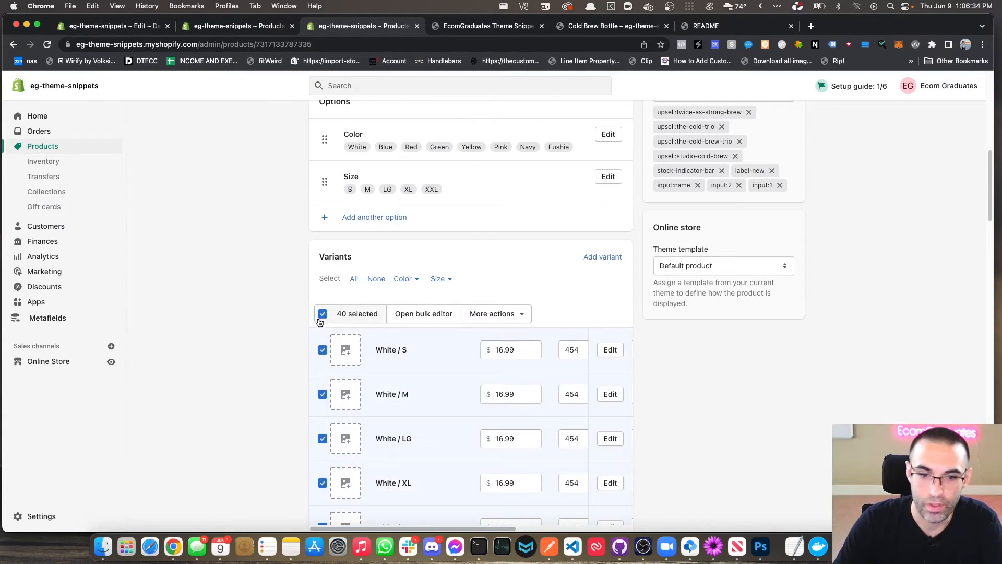
Select all 40 Cold Brew Bottle variants and open them in the bulk editor
{"action": "left_click", "coordinate": [322, 314]}
{"action": "scroll", "coordinate": [283, 314], "scroll_direction": "down", "scroll_amount": 1}
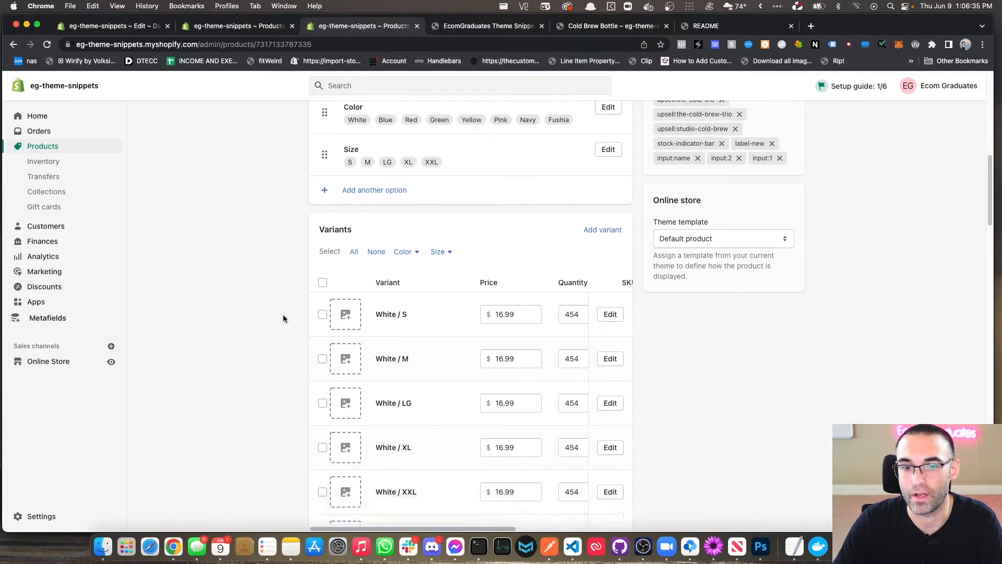
{"action": "left_click", "coordinate": [323, 305]}
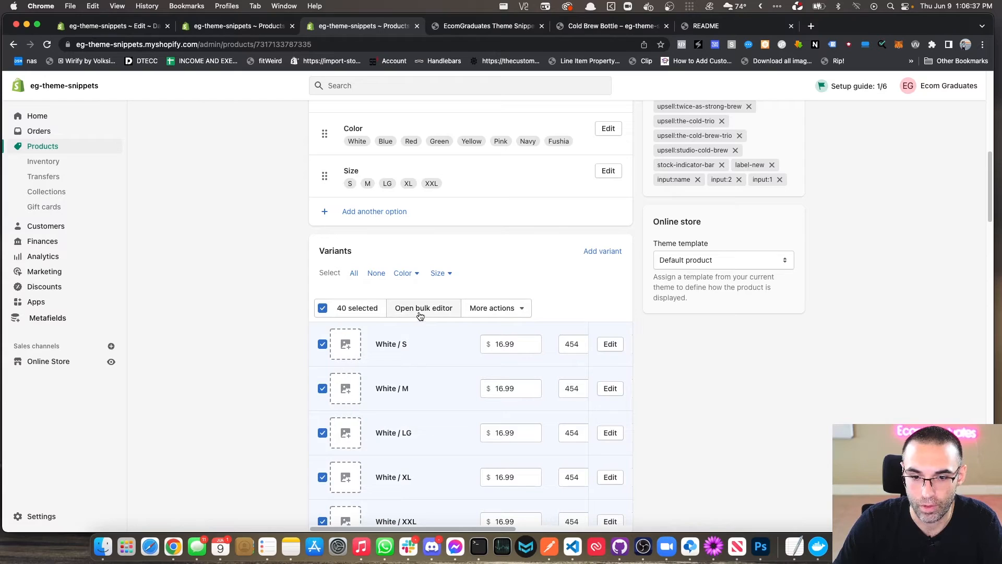
{"action": "left_click", "coordinate": [420, 313]}
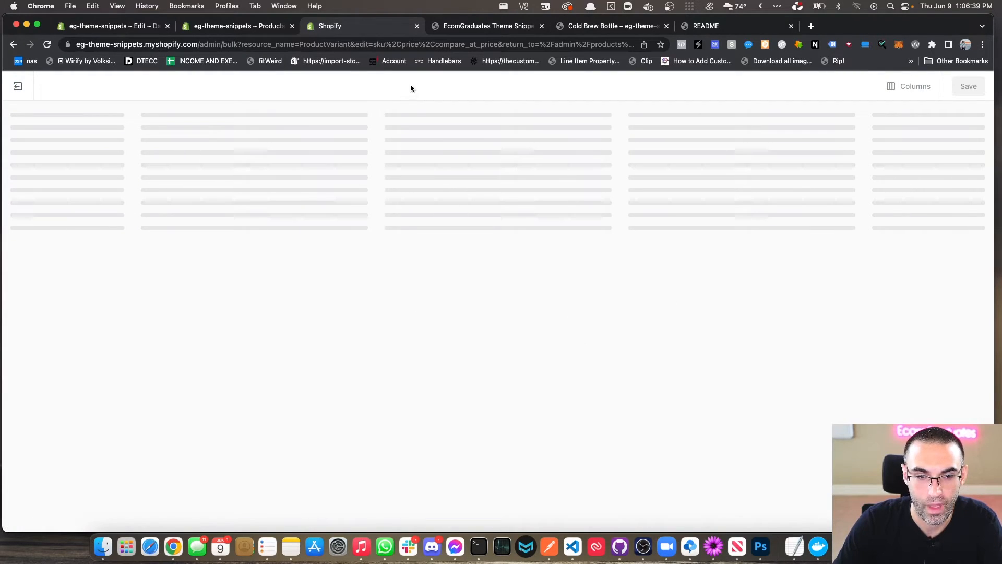
Add the "Continue selling when out of stock" column to the bulk editor
{"action": "left_click", "coordinate": [904, 87]}
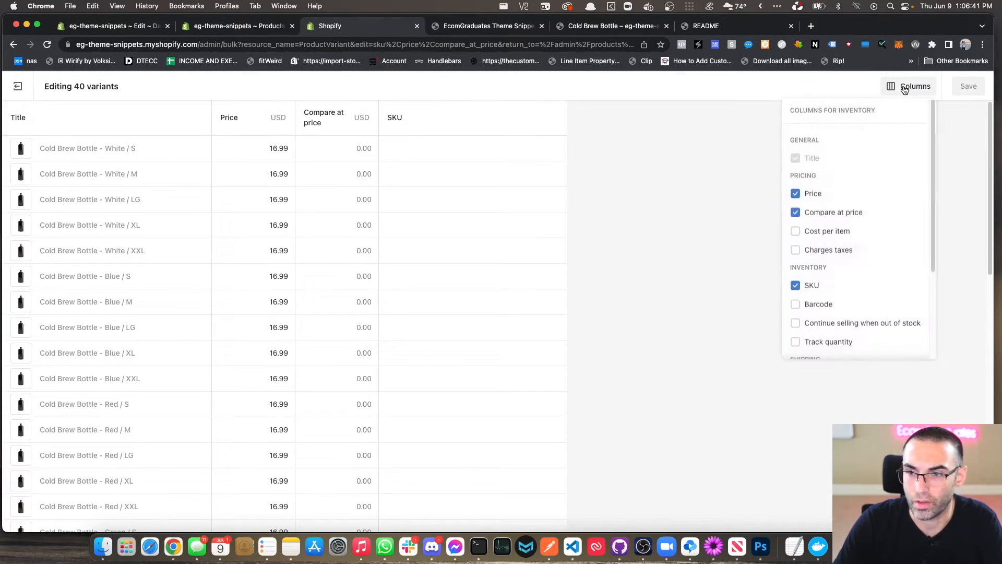
{"action": "scroll", "coordinate": [803, 301], "scroll_direction": "down", "scroll_amount": 1}
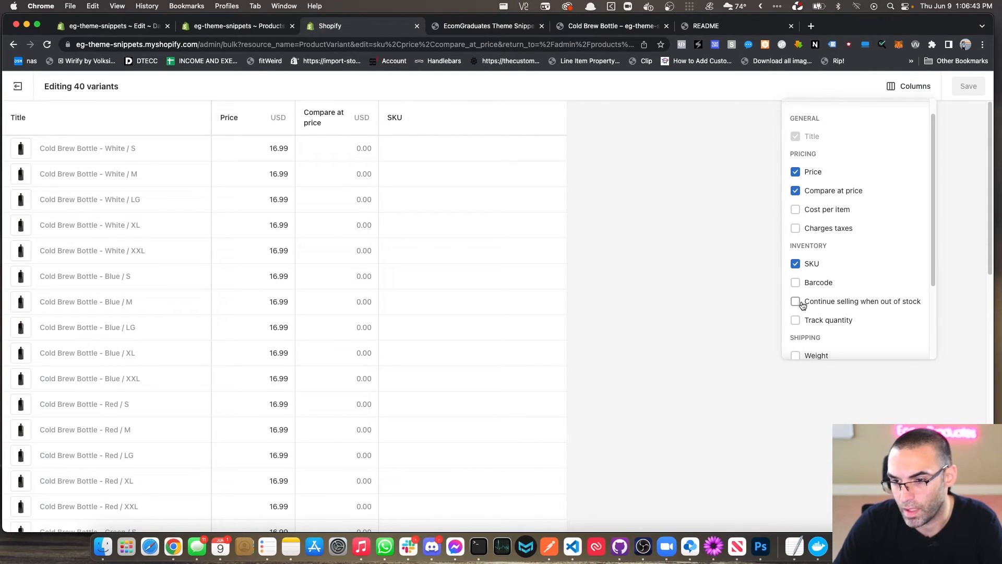
{"action": "left_click", "coordinate": [795, 301]}
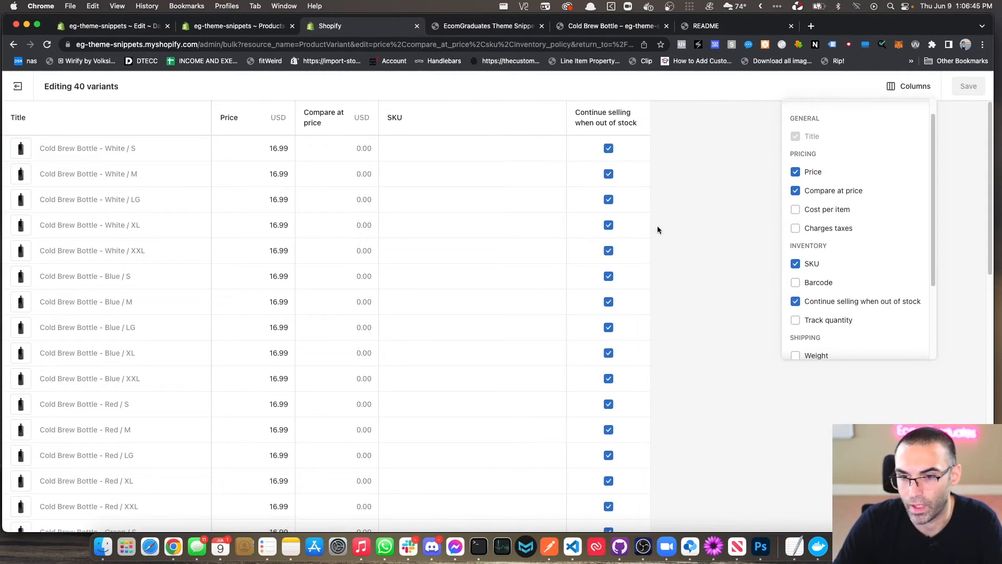
Turn off "Continue selling when out of stock" for every variant from White / S through Fushia / XXL
{"action": "left_click", "coordinate": [608, 148]}
{"action": "left_click", "coordinate": [609, 174]}
{"action": "left_click", "coordinate": [613, 148]}
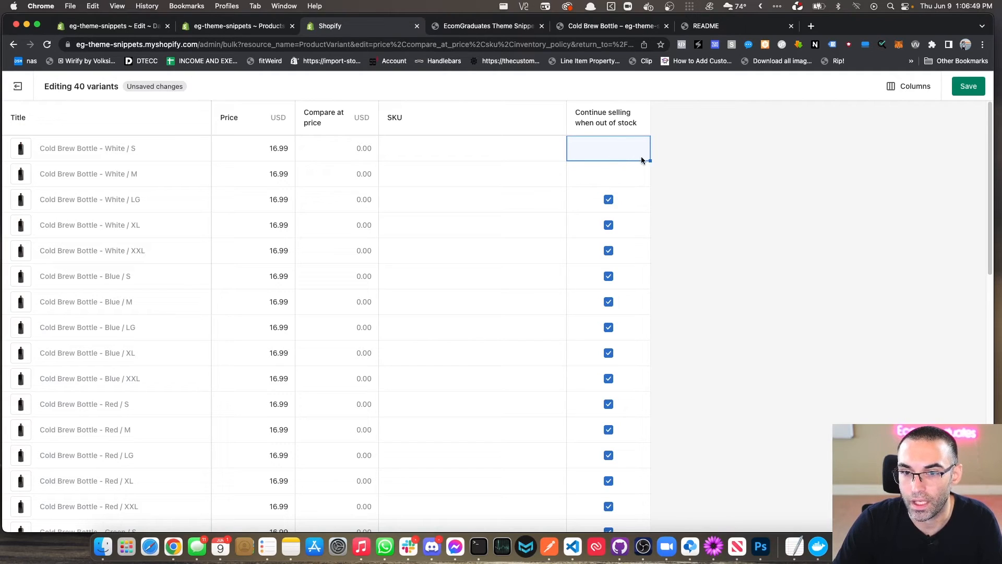
{"action": "left_click_drag", "start_coordinate": [650, 160], "coordinate": [640, 405]}
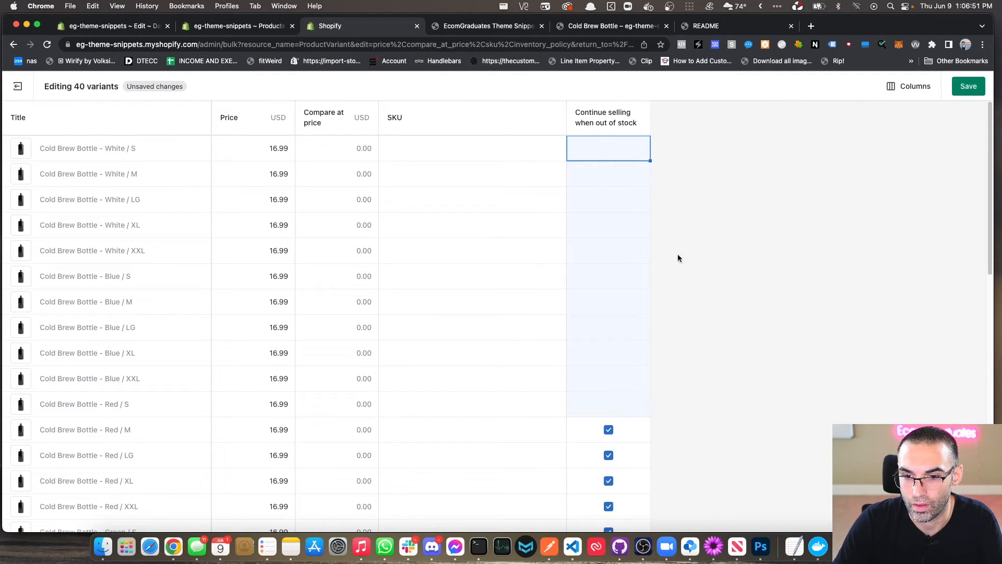
{"action": "left_click", "coordinate": [649, 168]}
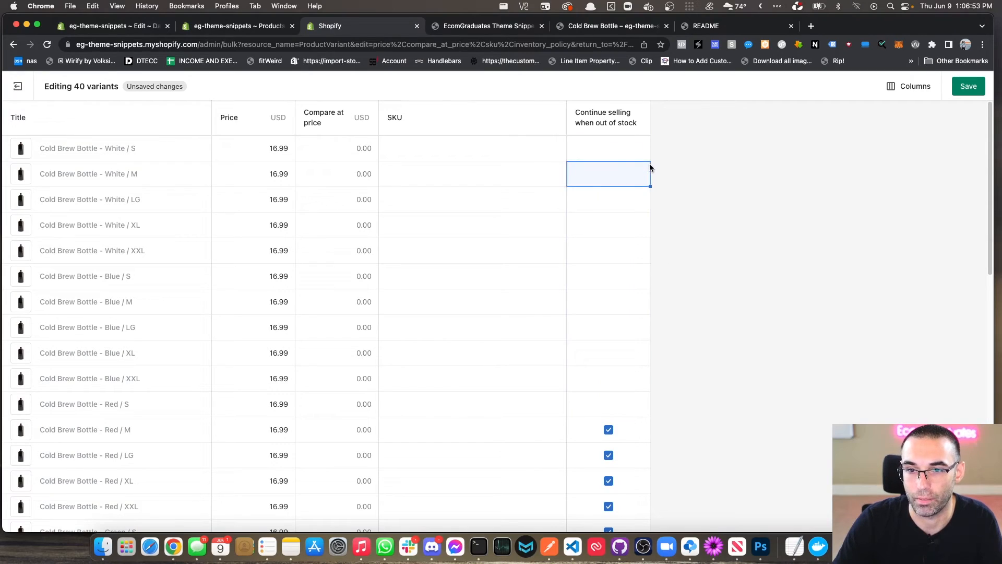
{"action": "left_click", "coordinate": [645, 148]}
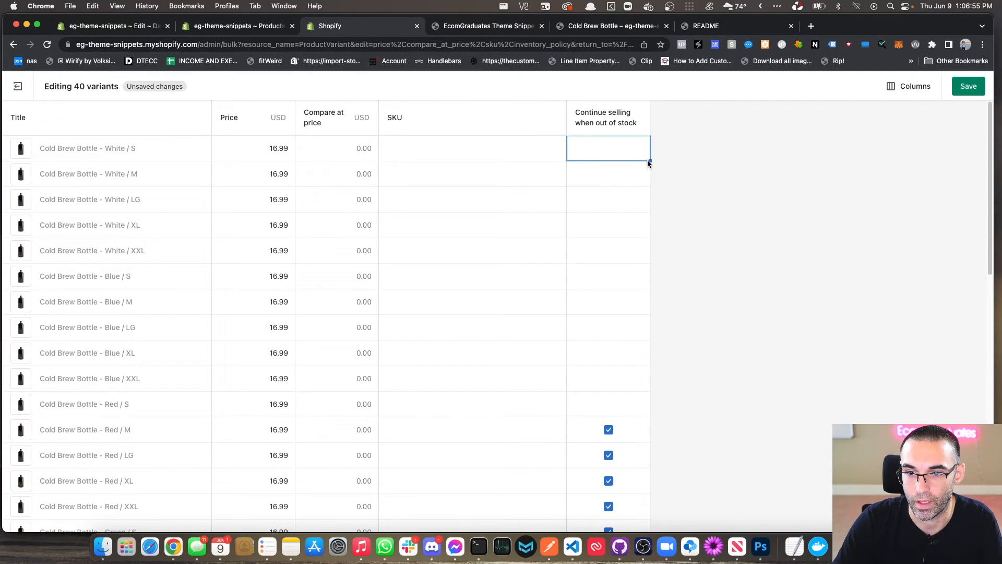
{"action": "mouse_move", "coordinate": [650, 161]}
{"action": "left_mouse_down"}
{"action": "mouse_move", "coordinate": [637, 471]}
{"action": "mouse_move", "coordinate": [596, 436]}
{"action": "mouse_move", "coordinate": [619, 518]}
{"action": "left_mouse_up"}
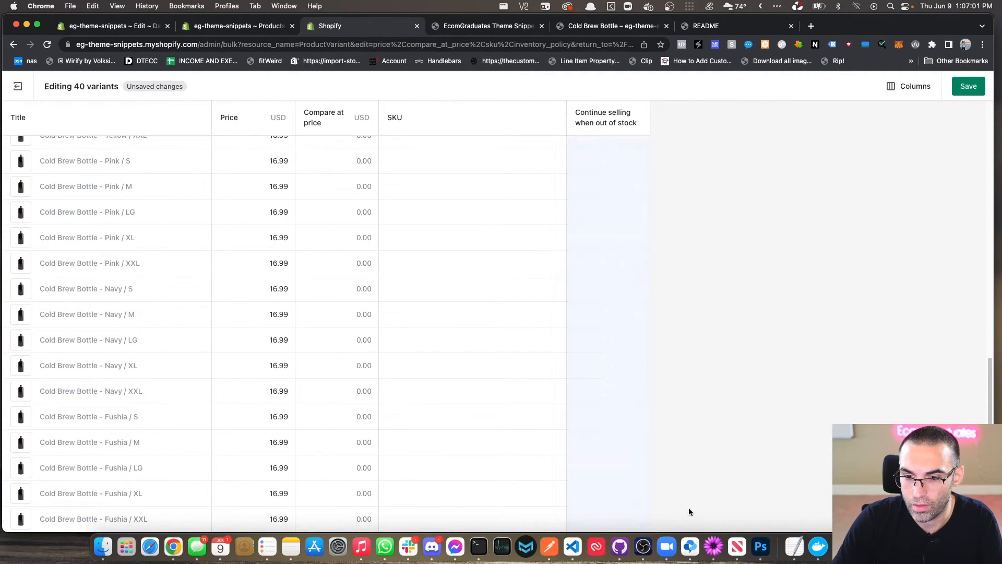
Check the "Continue selling when out of stock" column across all variants and save the bulk edit
{"action": "scroll", "coordinate": [679, 326], "scroll_direction": "up", "scroll_amount": 12}
{"action": "scroll", "coordinate": [641, 314], "scroll_direction": "down", "scroll_amount": 10}
{"action": "scroll", "coordinate": [641, 313], "scroll_direction": "up", "scroll_amount": 8}
{"action": "scroll", "coordinate": [641, 313], "scroll_direction": "down", "scroll_amount": 9}
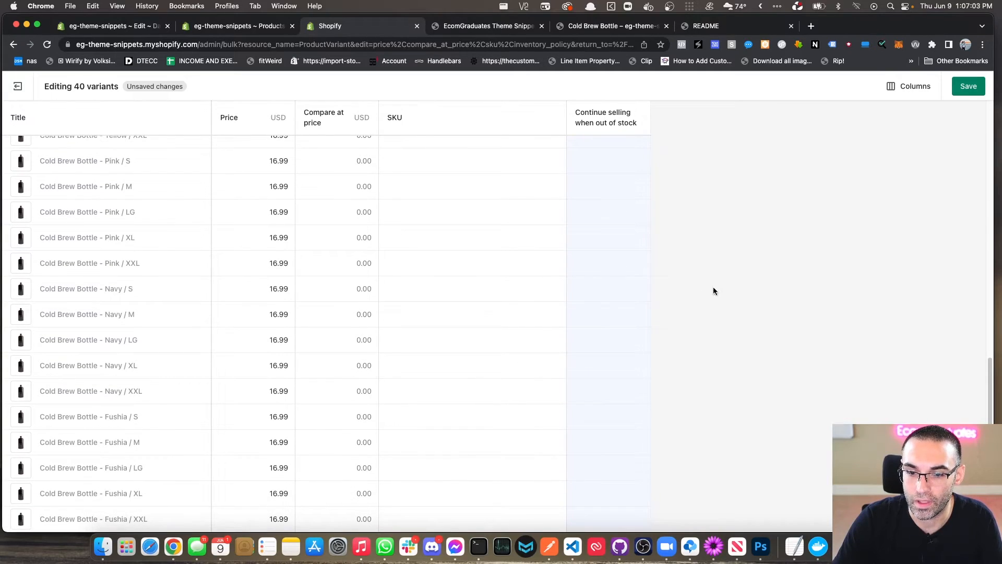
{"action": "scroll", "coordinate": [720, 286], "scroll_direction": "up", "scroll_amount": 12}
{"action": "left_click", "coordinate": [968, 86]}
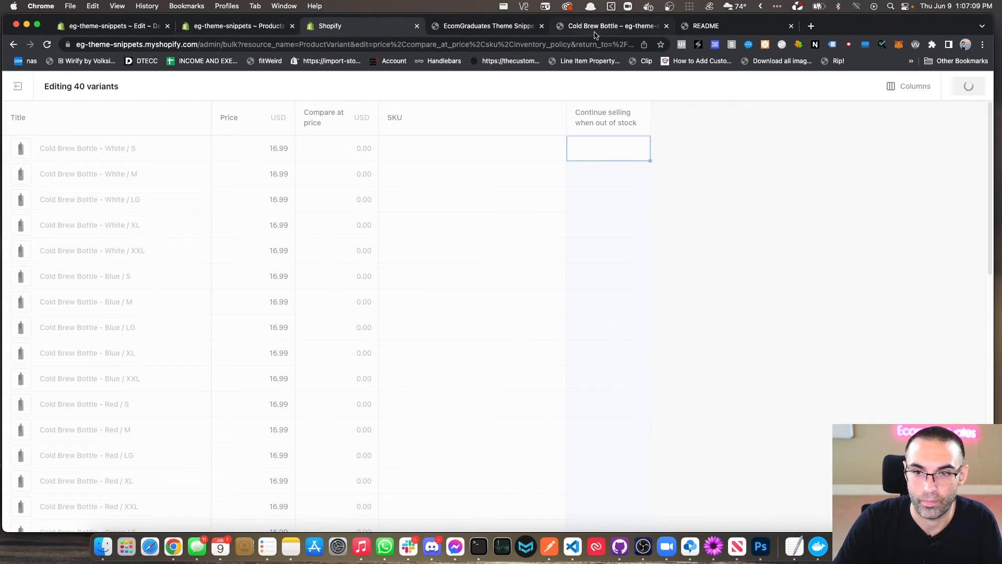
Check the README's settings instruction, open snippets/eg-stock-indicator-bar.liquid in the theme code editor, and close the code search
{"action": "left_click", "coordinate": [726, 26]}
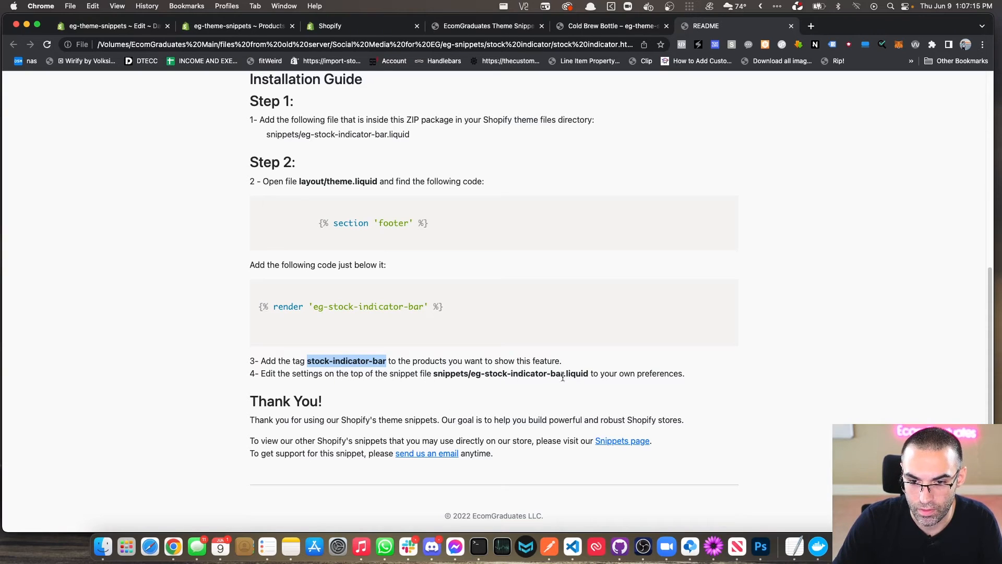
{"action": "left_click", "coordinate": [256, 26]}
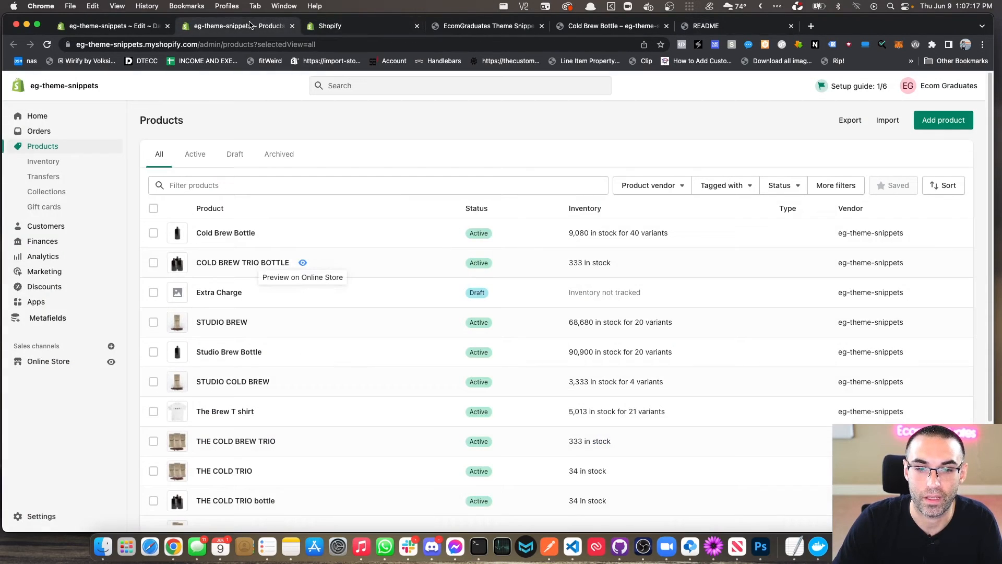
{"action": "left_click", "coordinate": [142, 26]}
{"action": "scroll", "coordinate": [433, 274], "scroll_direction": "up", "scroll_amount": 20}
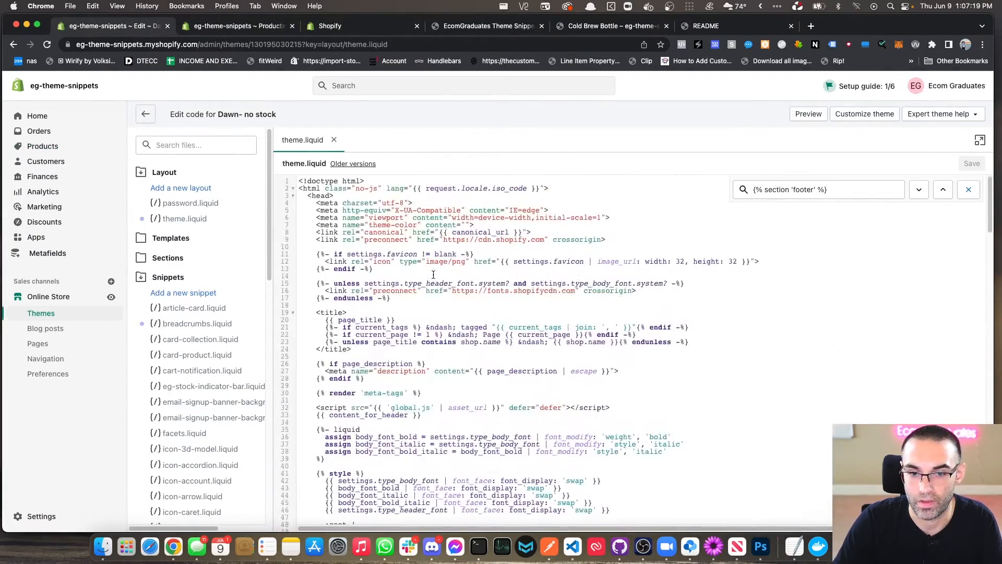
{"action": "scroll", "coordinate": [209, 282], "scroll_direction": "down", "scroll_amount": 10}
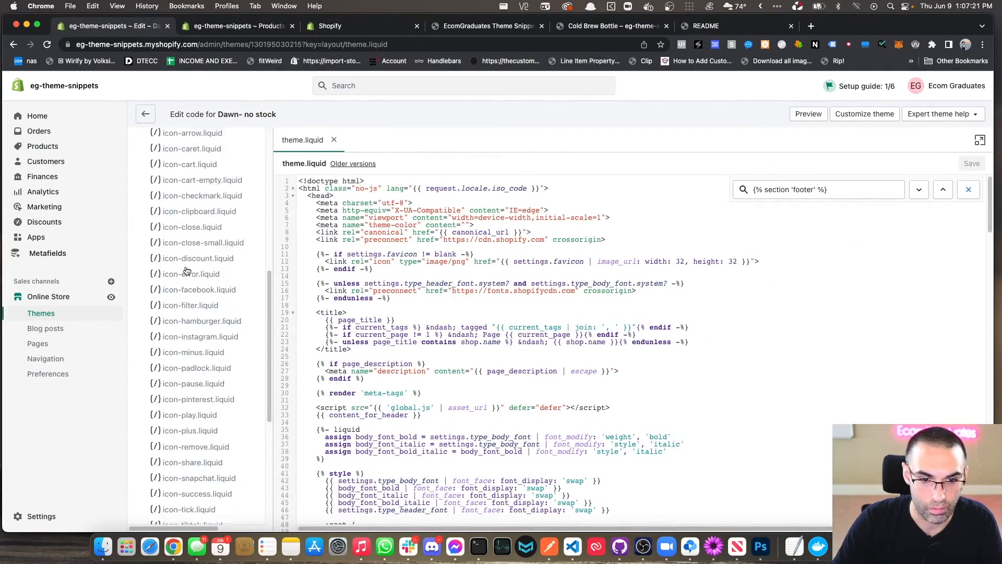
{"action": "scroll", "coordinate": [190, 284], "scroll_direction": "up", "scroll_amount": 10}
{"action": "scroll", "coordinate": [189, 344], "scroll_direction": "down", "scroll_amount": 15}
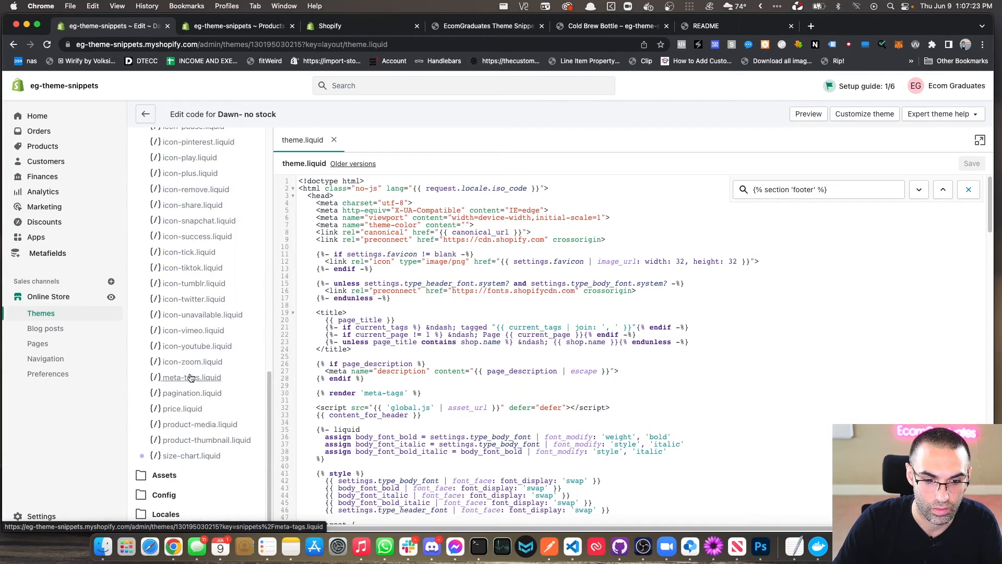
{"action": "scroll", "coordinate": [201, 433], "scroll_direction": "up", "scroll_amount": 15}
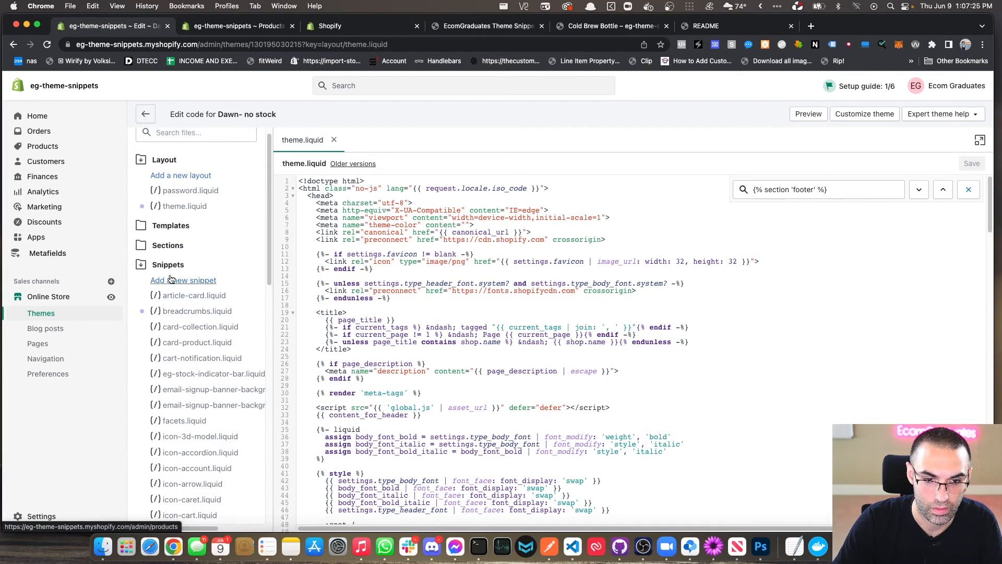
{"action": "scroll", "coordinate": [185, 308], "scroll_direction": "down", "scroll_amount": 15}
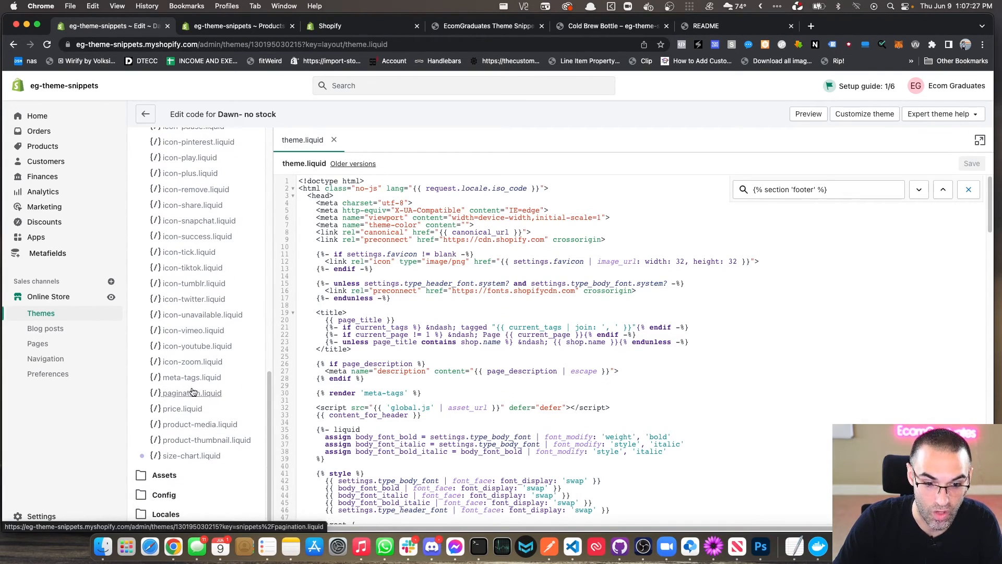
{"action": "scroll", "coordinate": [212, 439], "scroll_direction": "up", "scroll_amount": 15}
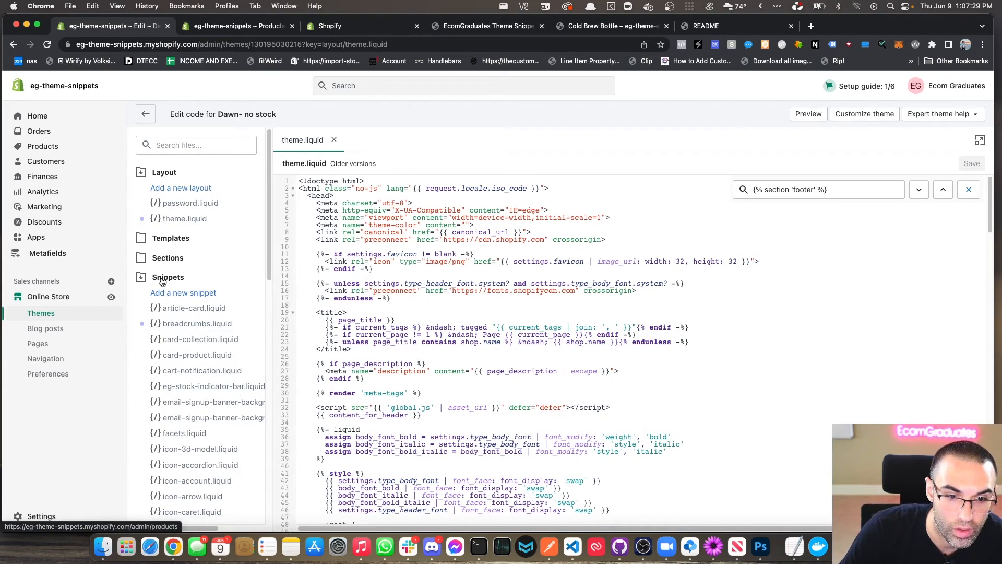
{"action": "scroll", "coordinate": [188, 287], "scroll_direction": "down", "scroll_amount": 5}
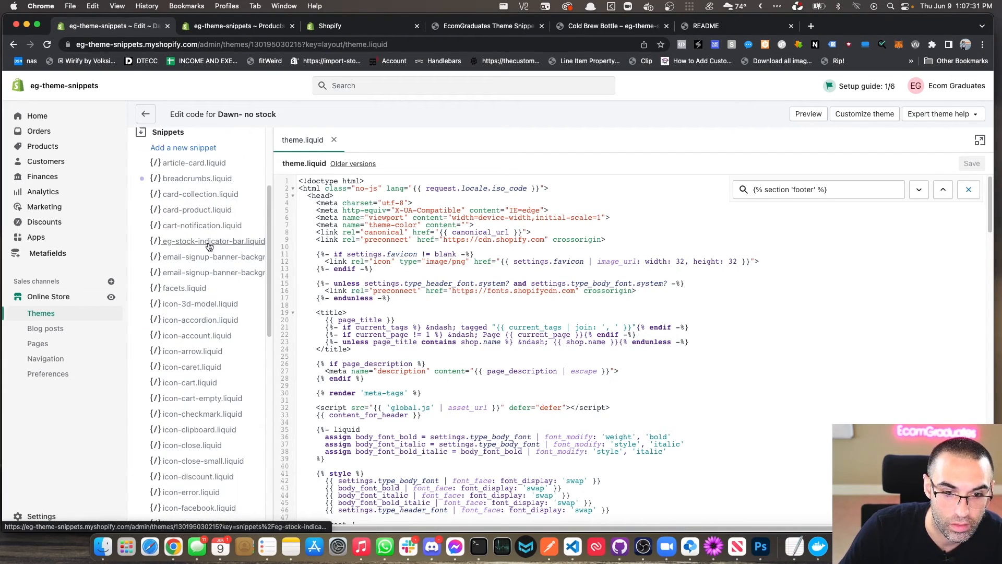
{"action": "left_click", "coordinate": [211, 242]}
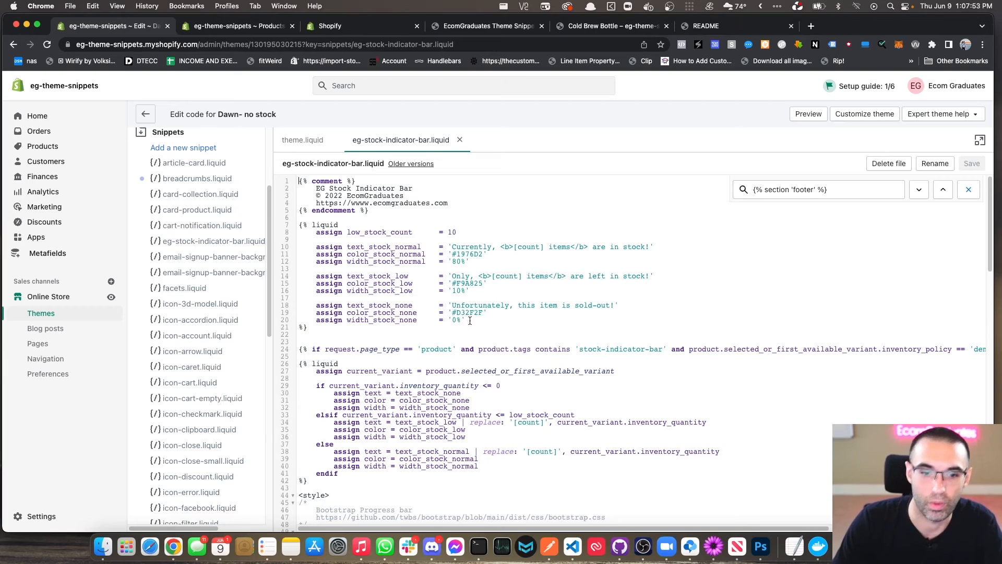
{"action": "left_click", "coordinate": [966, 190]}
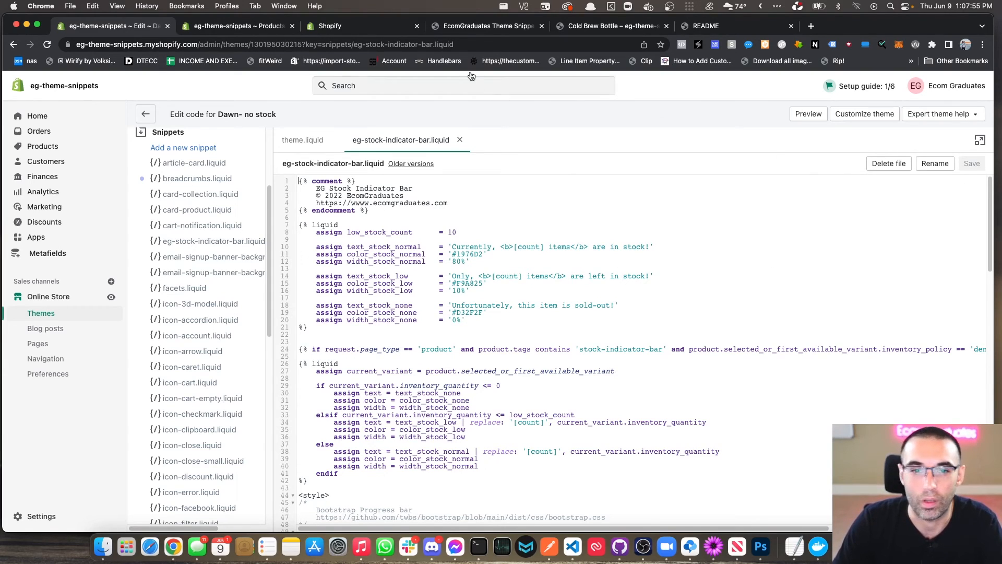
Reload the Cold Brew Bottle storefront page and check the stock indicator for the Blue, Navy, Pink and Fushia colors in size S
{"action": "left_click", "coordinate": [458, 30]}
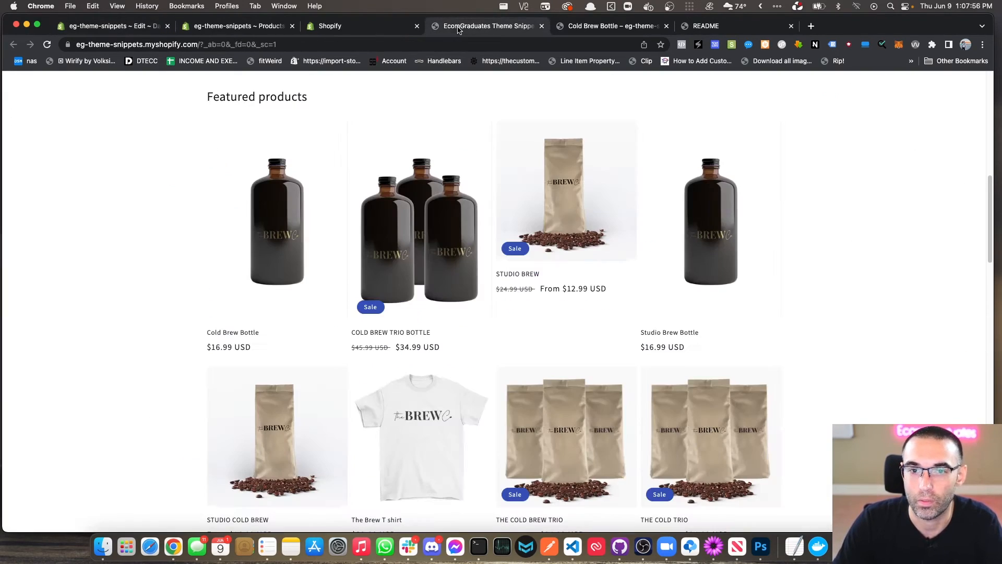
{"action": "left_click", "coordinate": [626, 25]}
{"action": "left_click", "coordinate": [49, 45]}
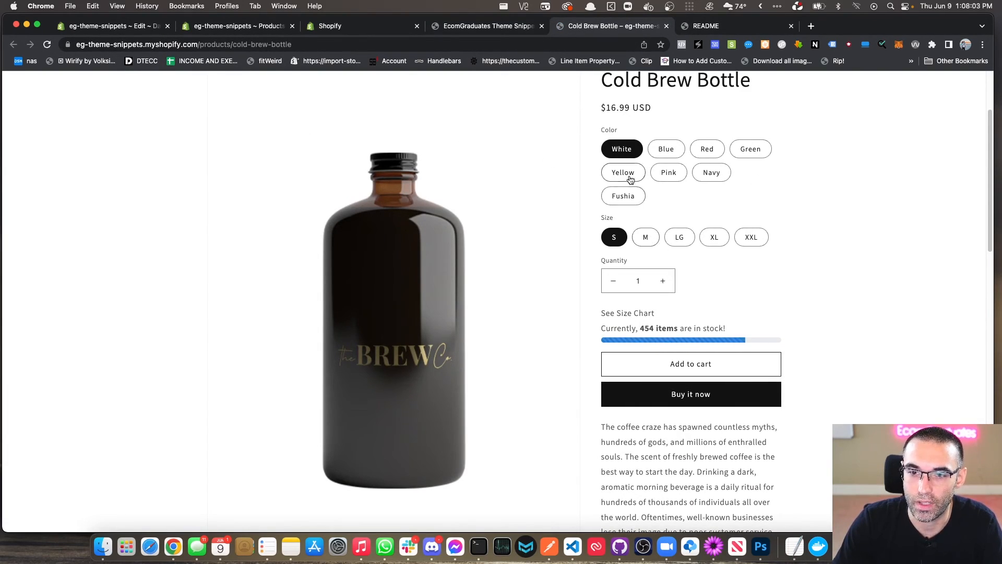
{"action": "left_click", "coordinate": [661, 152]}
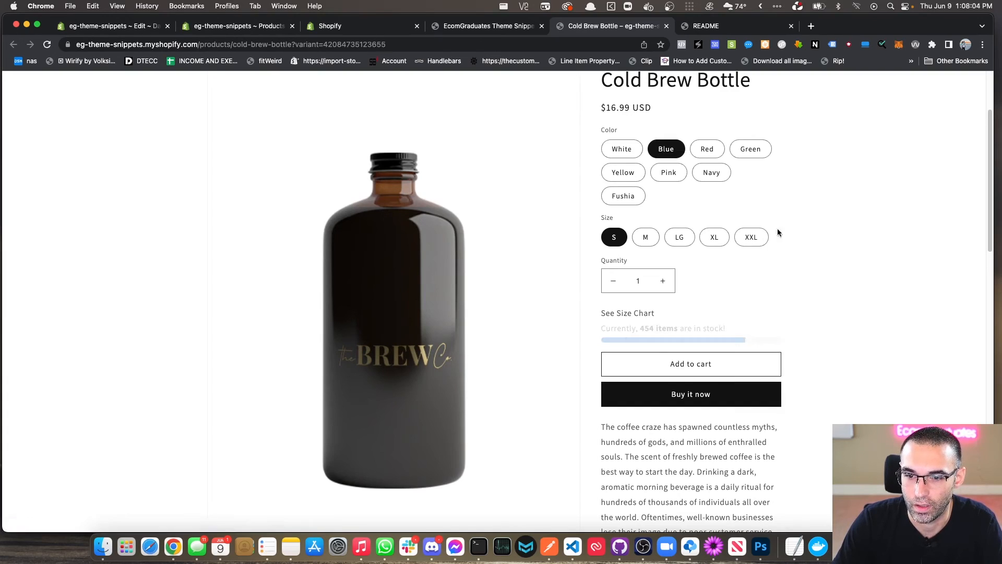
{"action": "left_click", "coordinate": [718, 180]}
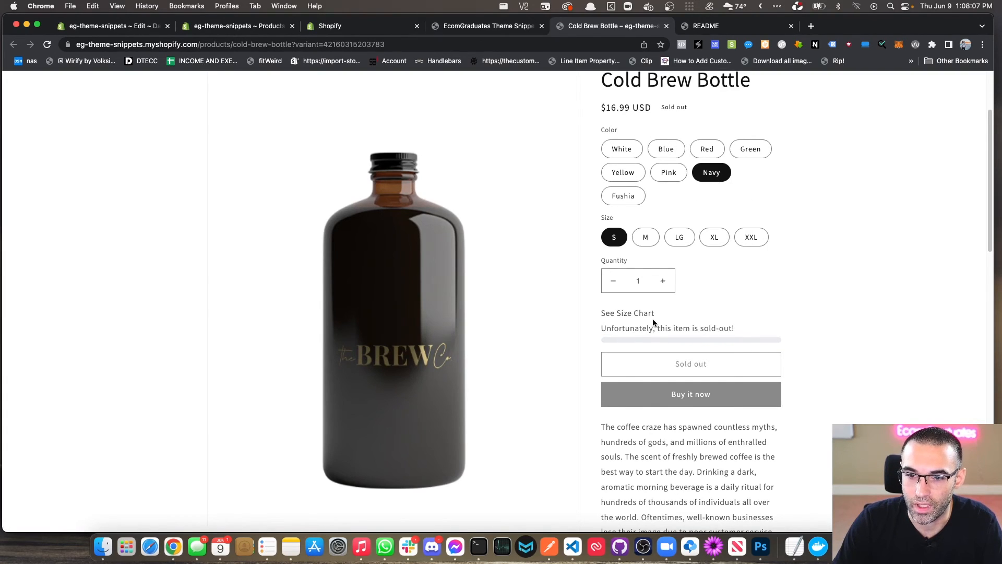
{"action": "left_click", "coordinate": [670, 178]}
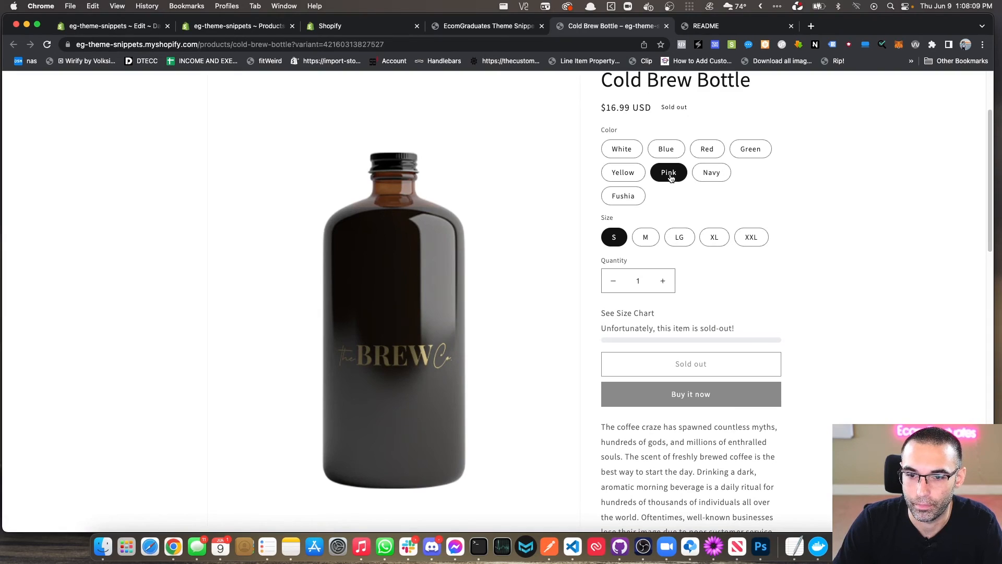
{"action": "left_click", "coordinate": [632, 196]}
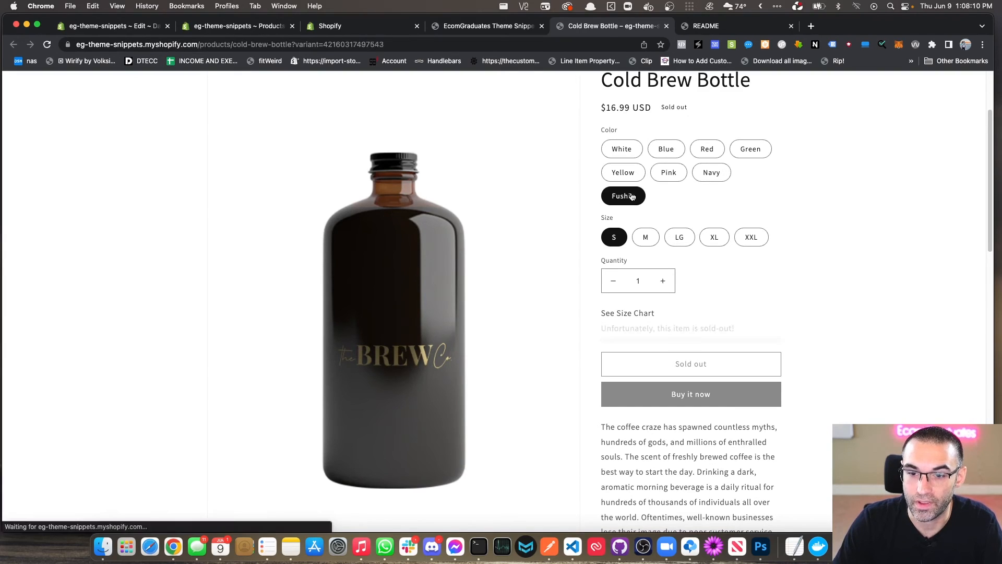
Check the stock indicator for the Green Cold Brew Bottle in sizes S, LG and XL
{"action": "left_click", "coordinate": [747, 152]}
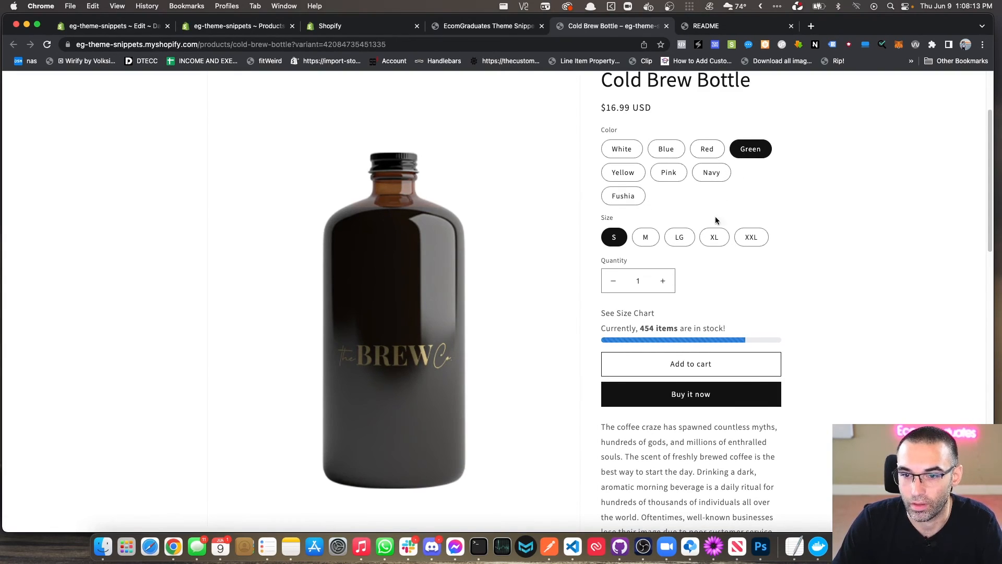
{"action": "left_click", "coordinate": [680, 242]}
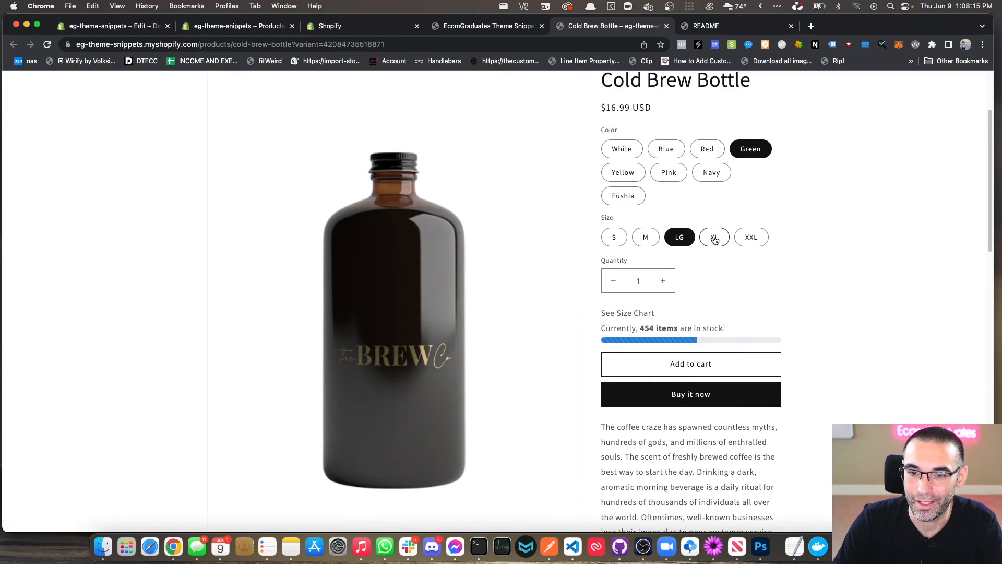
{"action": "left_click", "coordinate": [715, 238]}
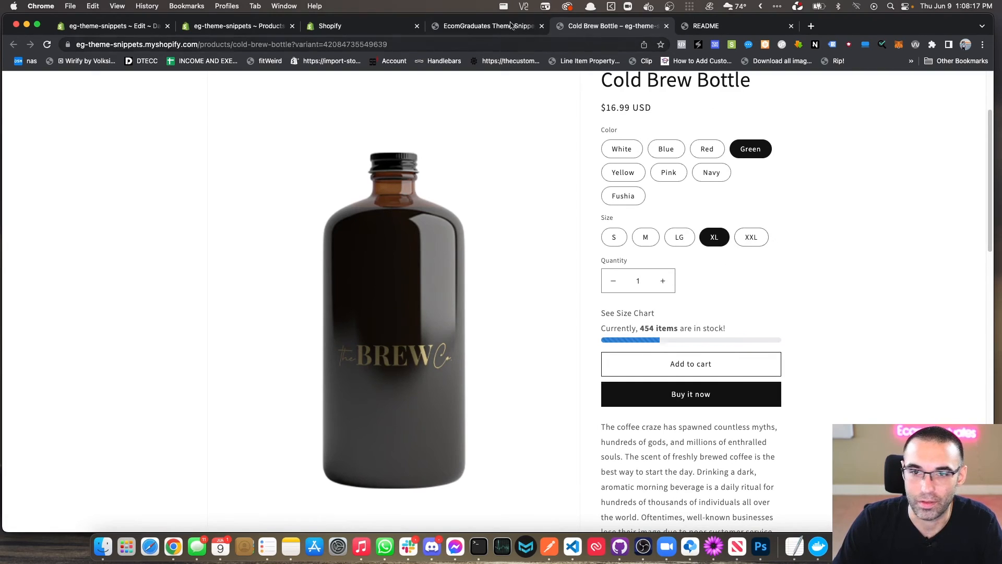